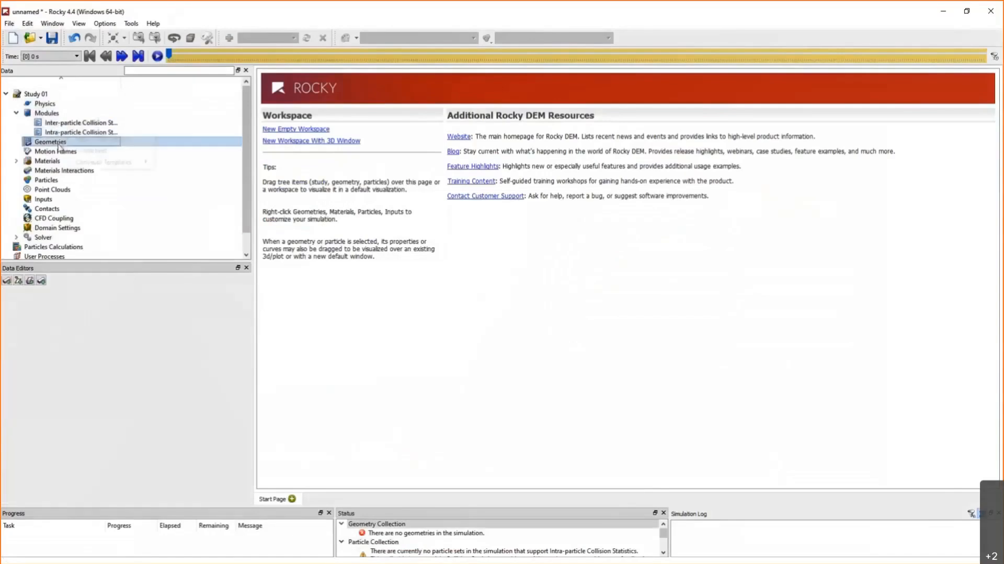
# Import Drum.stl as a geometry, saving the project as ws09.rocky over the existing file.
pyautogui.click(85, 142)
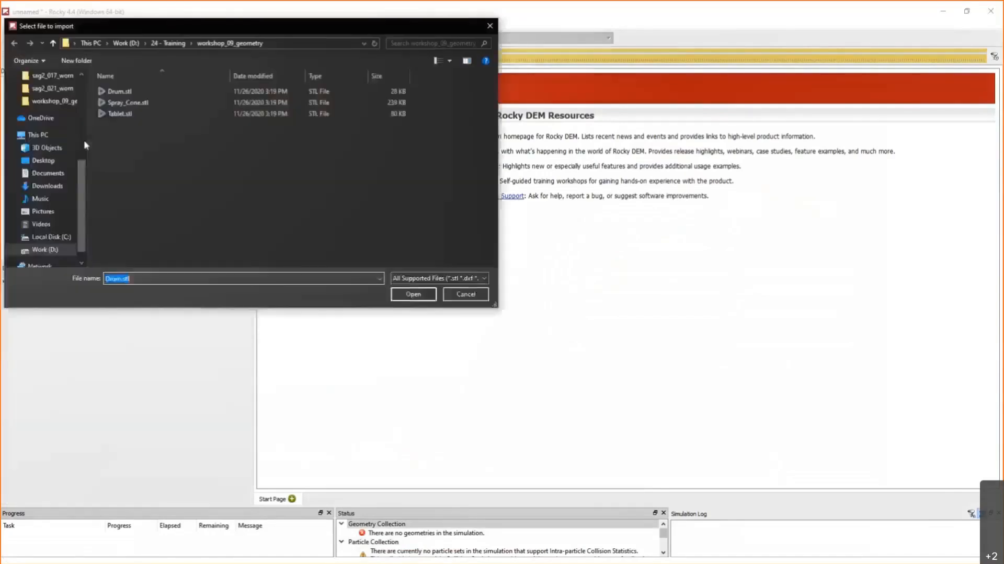
pyautogui.click(119, 91)
pyautogui.click(395, 294)
pyautogui.click(396, 297)
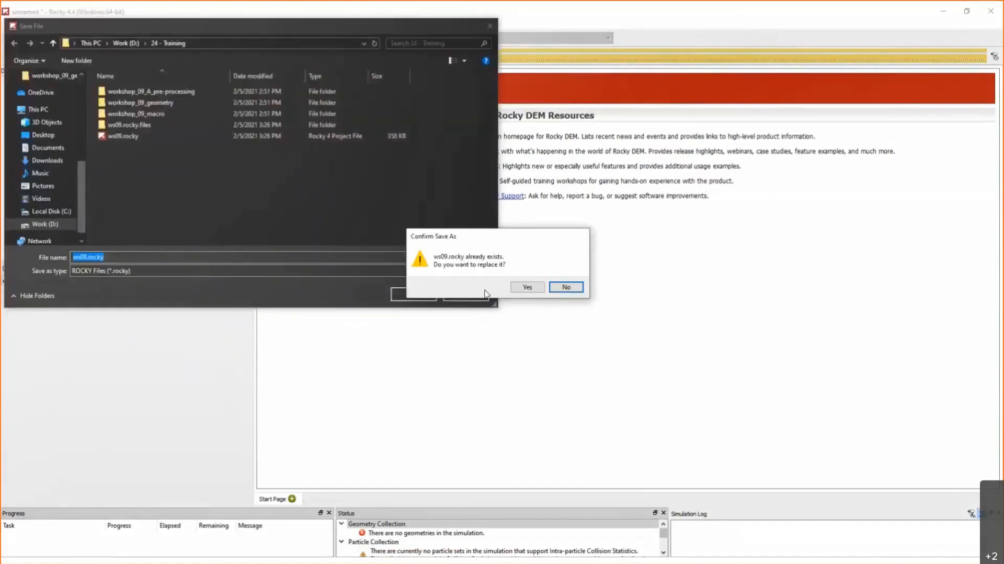
pyautogui.click(526, 286)
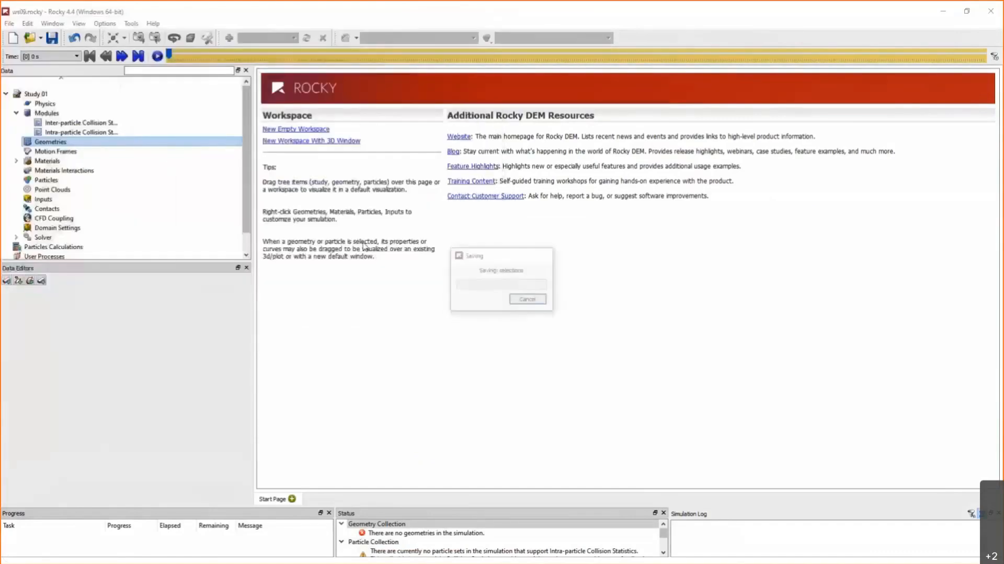
pyautogui.click(542, 379)
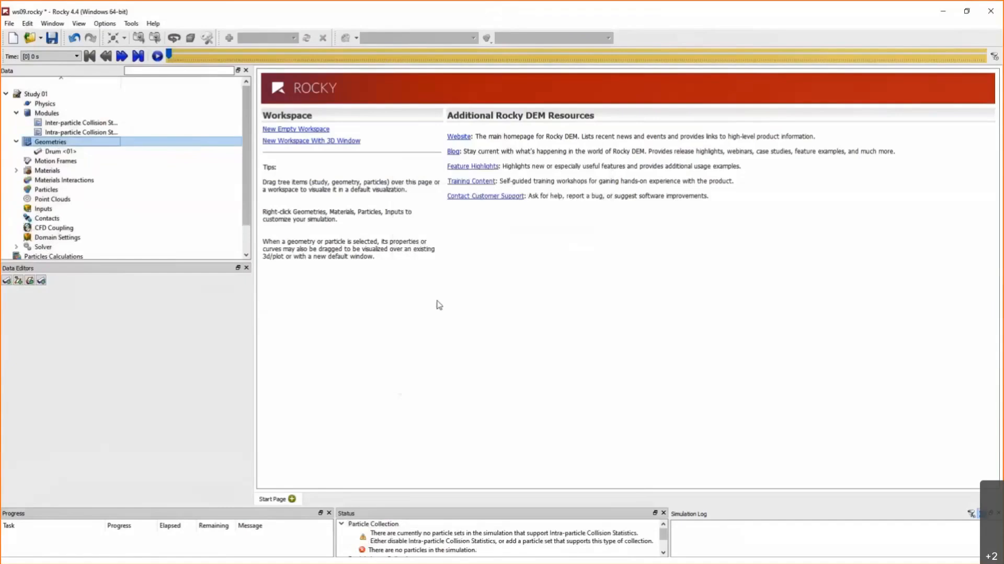
# Display the geometries in a new maximized 3D view with the bounding box axes turned off.
pyautogui.click(51, 152)
pyautogui.moveTo(50, 142); pyautogui.dragTo(349, 269)
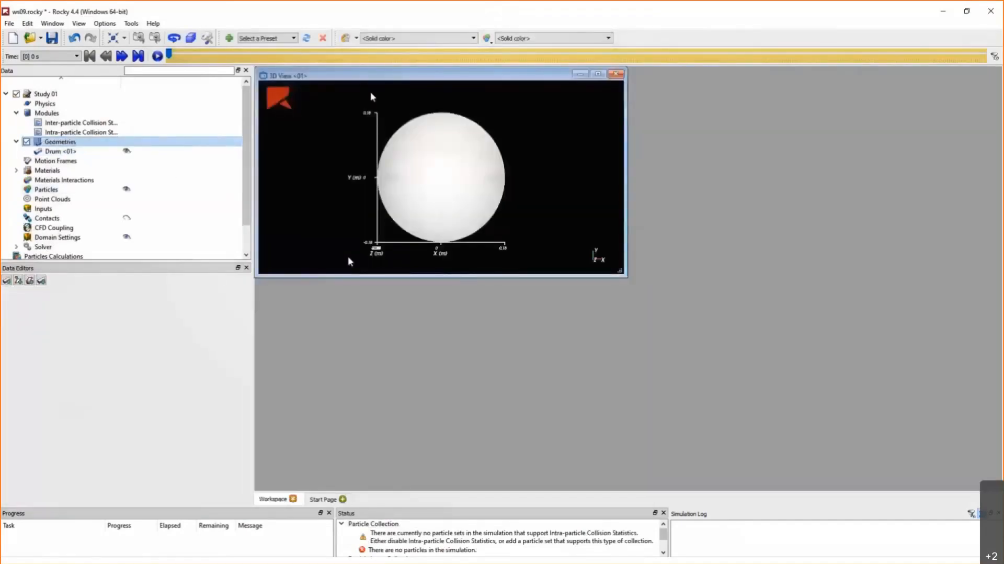
pyautogui.doubleClick(372, 77)
pyautogui.rightClick(365, 211)
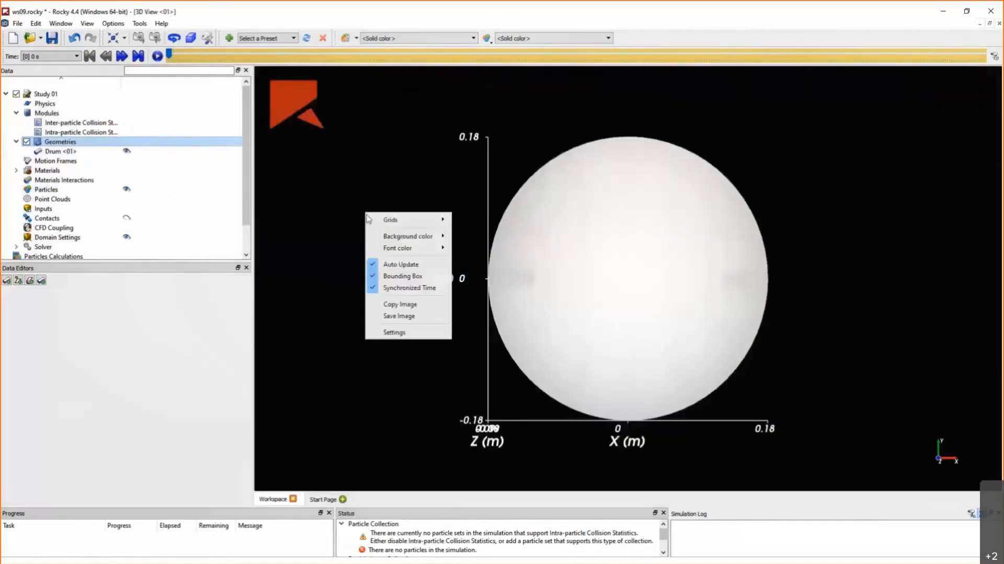
pyautogui.click(393, 276)
pyautogui.moveTo(416, 254); pyautogui.dragTo(385, 262)
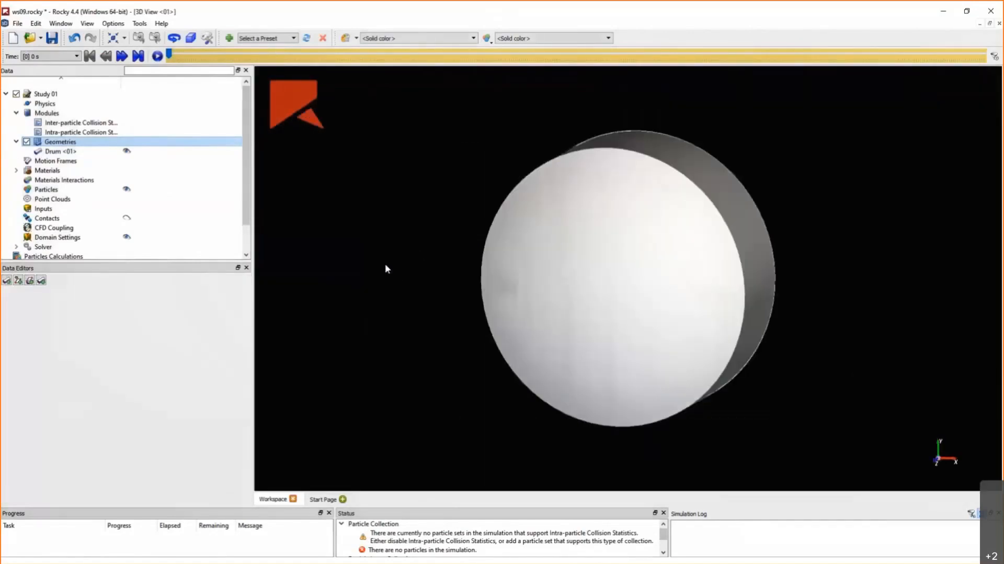
# Make the drum transparent and set its face color to the blue #55aaff.
pyautogui.click(60, 151)
pyautogui.click(29, 294)
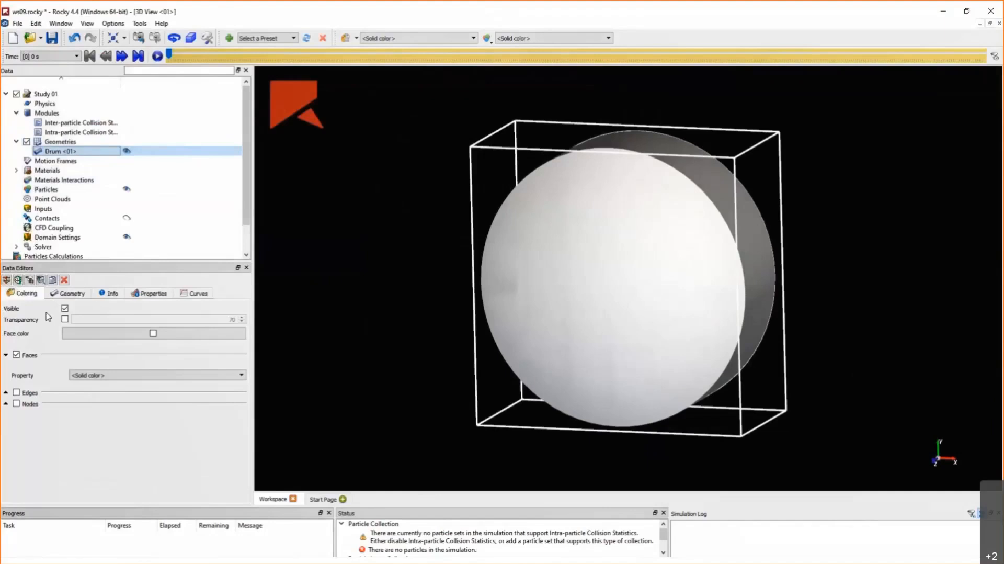
pyautogui.click(64, 319)
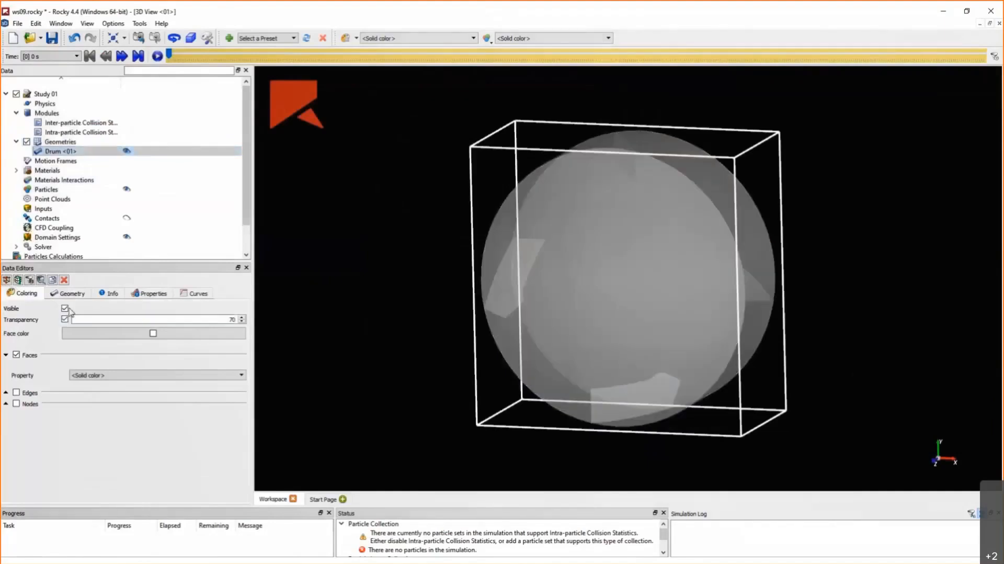
pyautogui.click(87, 338)
pyautogui.click(540, 228)
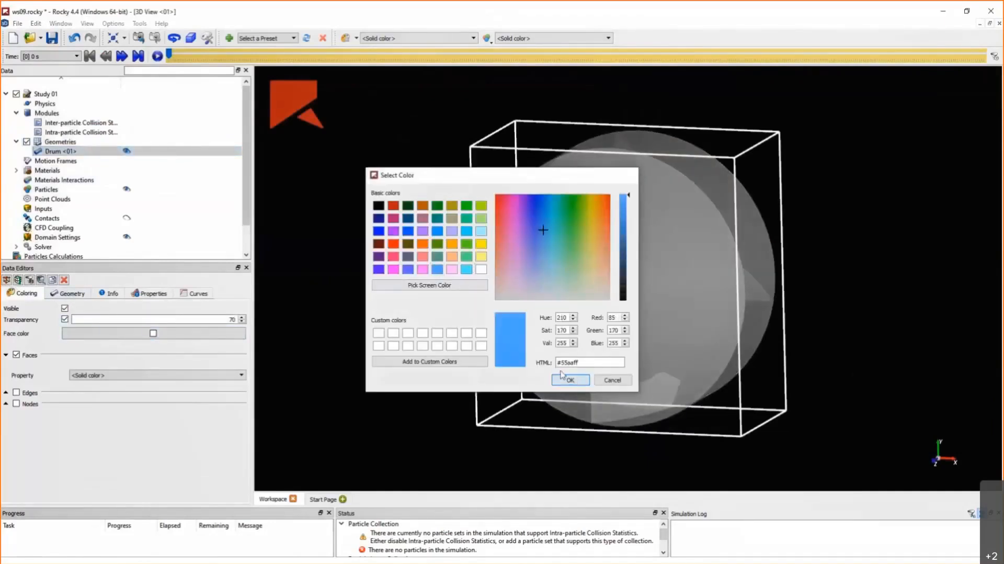
pyautogui.click(571, 379)
# Set the 3D view's background color to white.
pyautogui.rightClick(362, 227)
pyautogui.moveTo(400, 247)
pyautogui.click(467, 259)
# Create a motion frame and add a motion to it with a start time of 1 s.
pyautogui.click(50, 160)
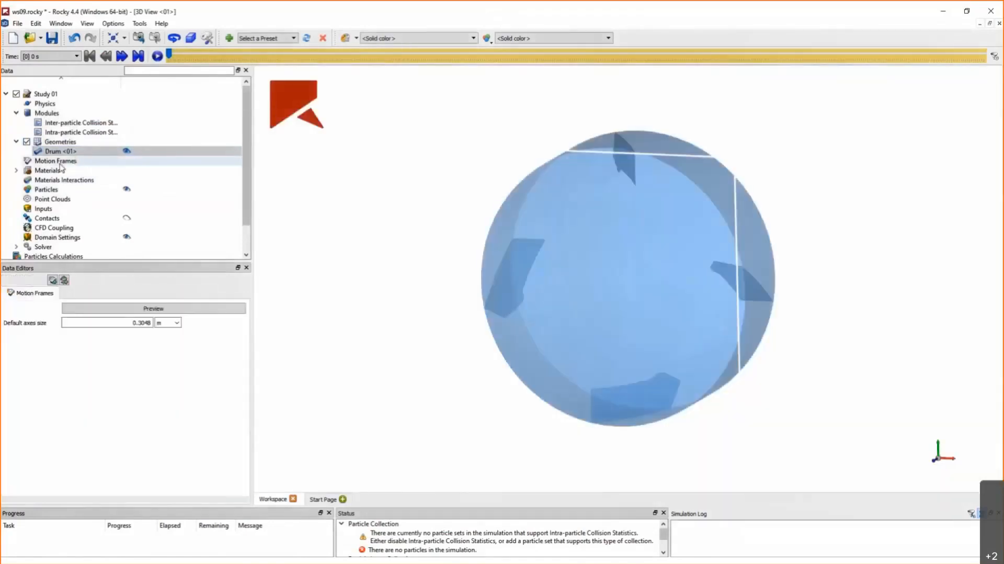
pyautogui.rightClick(54, 160)
pyautogui.click(104, 158)
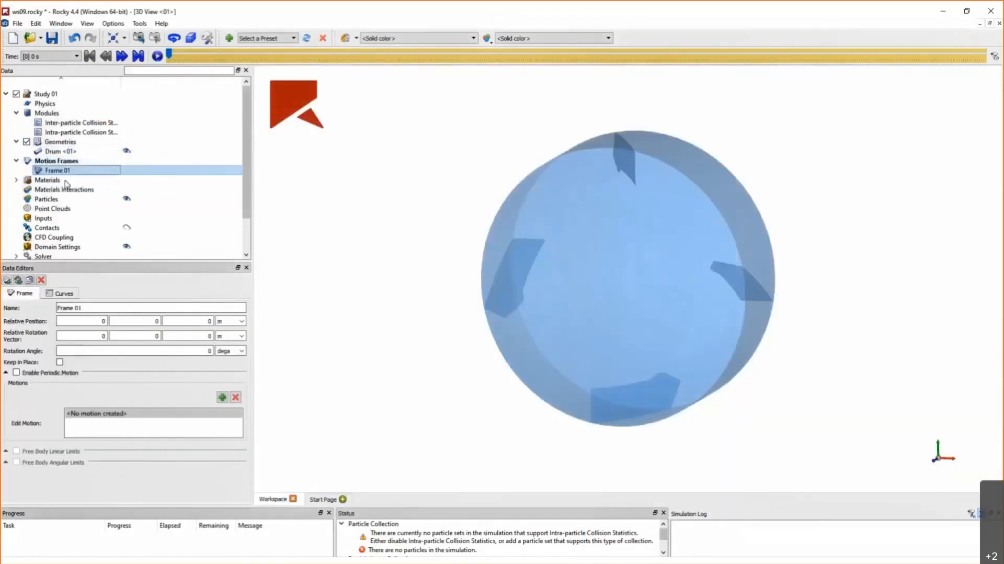
pyautogui.click(222, 397)
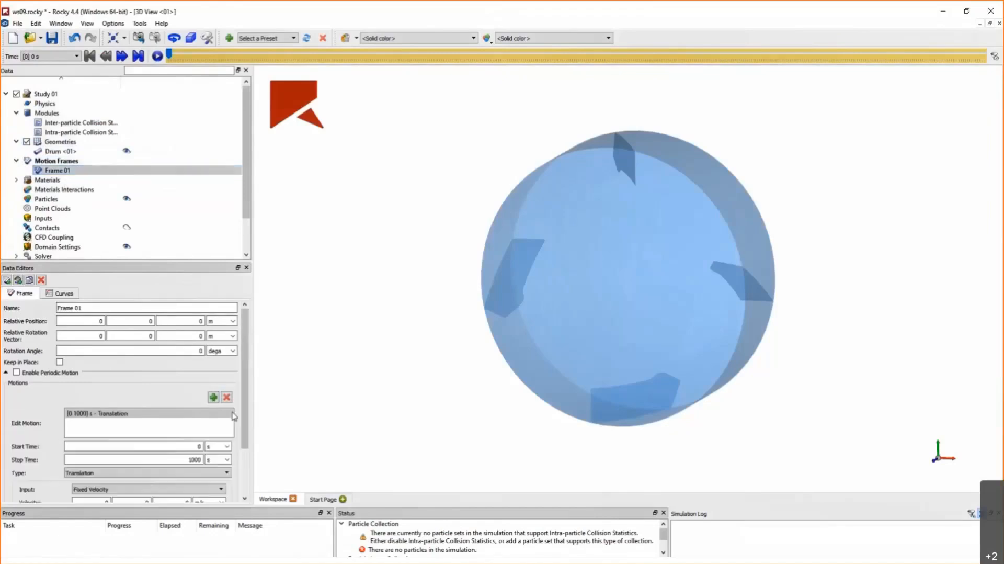
pyautogui.scroll(-2, 246, 461)
pyautogui.click(189, 382)
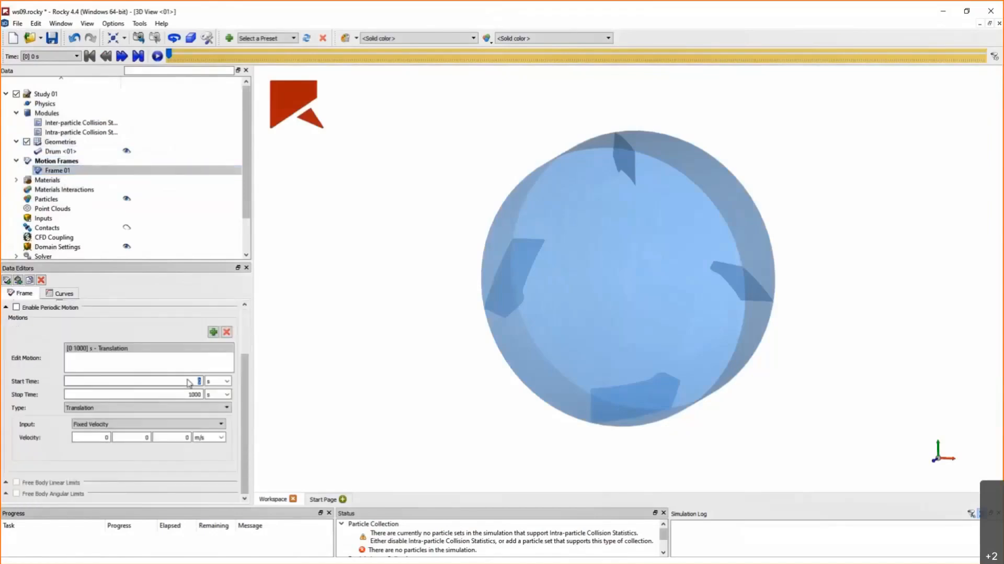
pyautogui.write('1')
# Make the motion a Rotation, change the angular velocity unit and set the initial angular velocity about Z to 12.
pyautogui.click(107, 407)
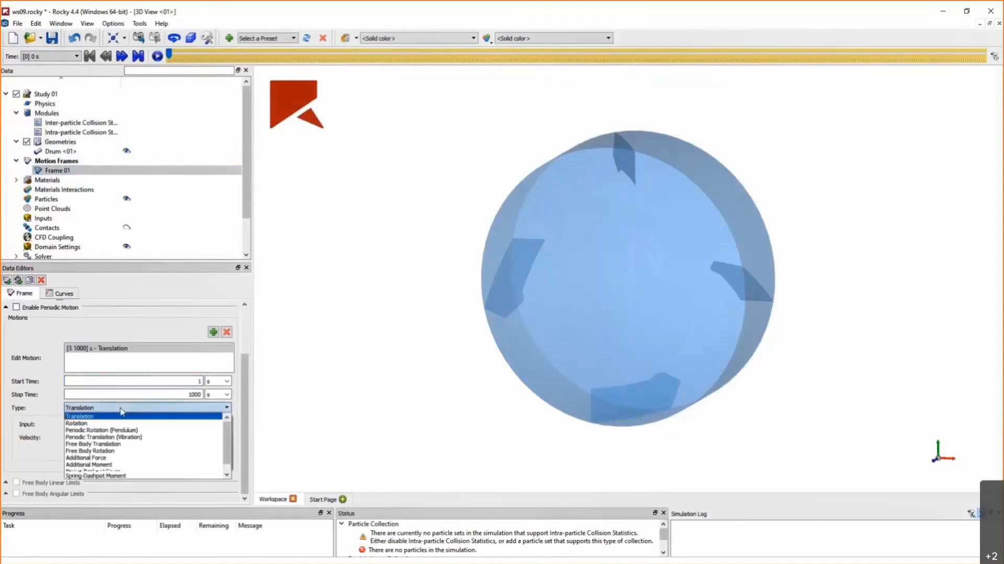
pyautogui.click(103, 423)
pyautogui.click(221, 429)
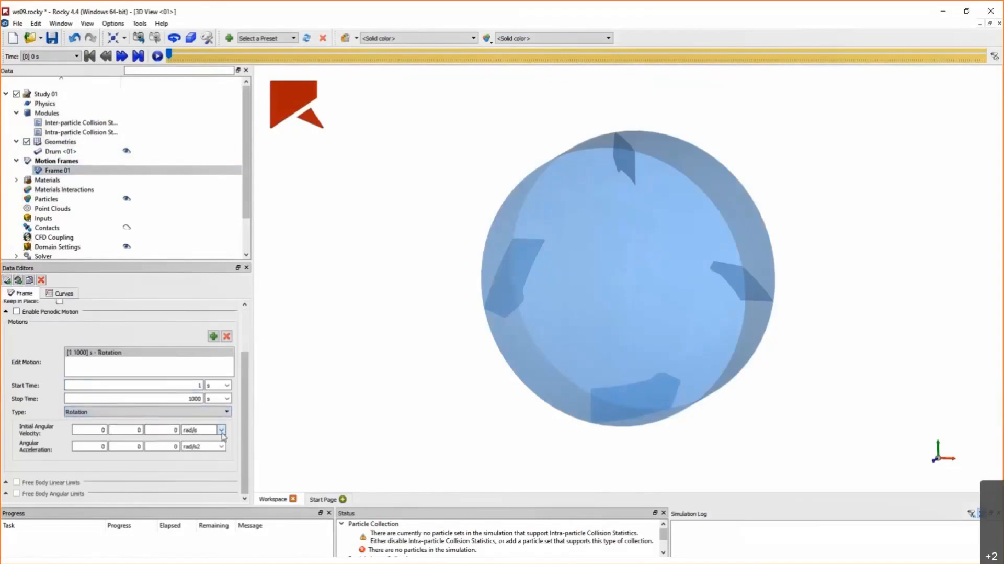
pyautogui.click(193, 473)
pyautogui.doubleClick(168, 430)
pyautogui.write('12')
# Assign Frame 01 as the drum's motion frame.
pyautogui.click(54, 161)
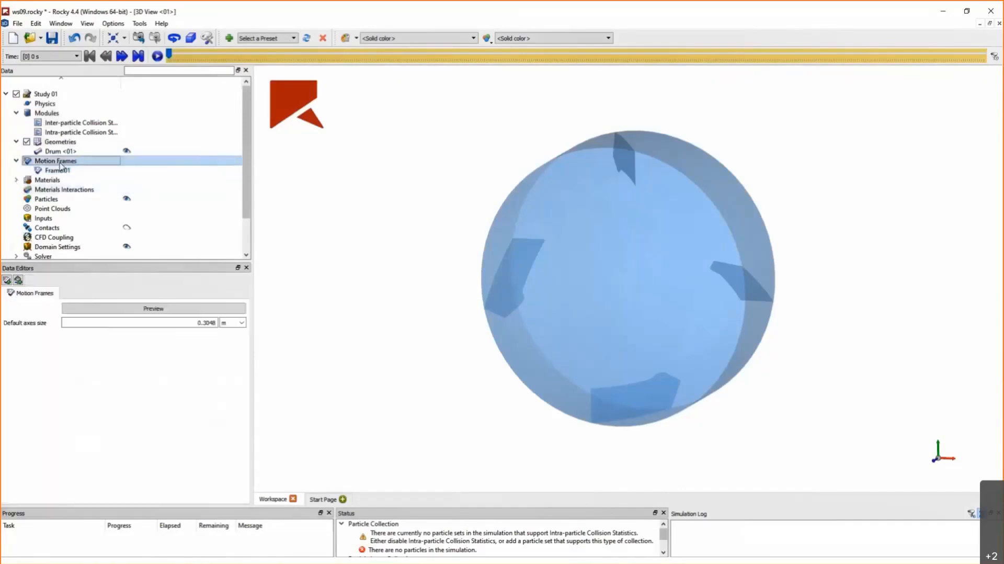
pyautogui.click(60, 151)
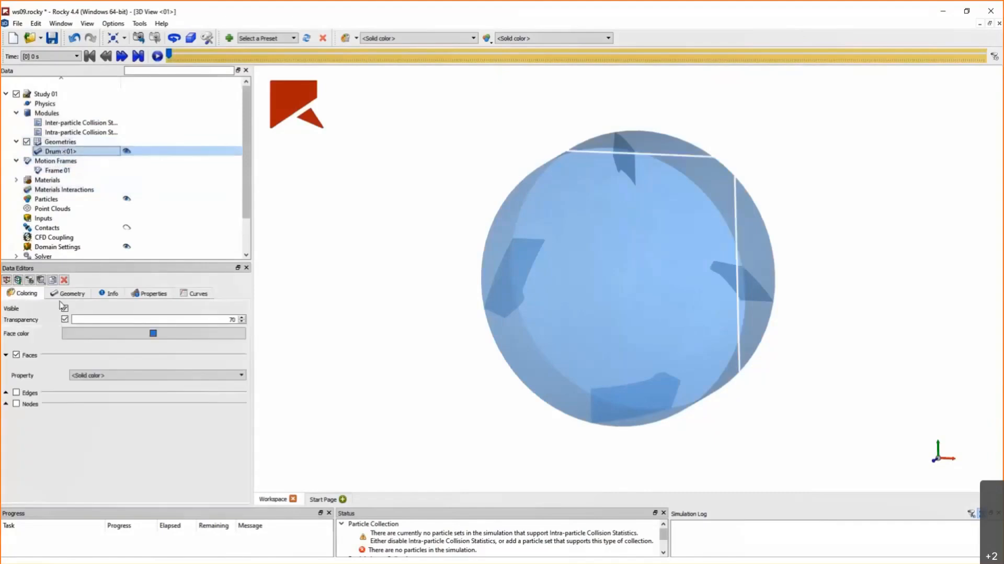
pyautogui.click(76, 336)
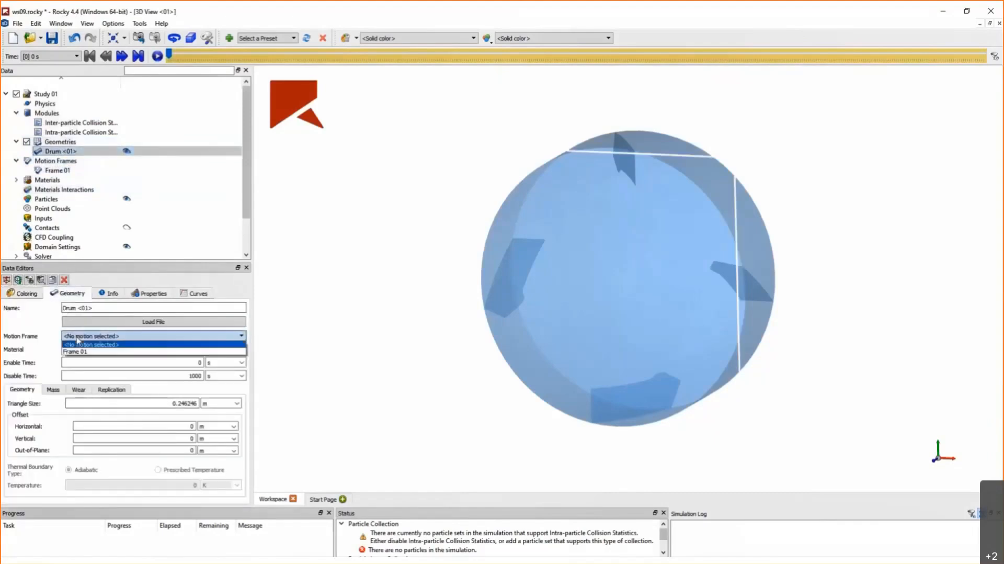
pyautogui.click(81, 350)
# Play the motion frames preview and make the drum transparent in it to check the rotation.
pyautogui.click(55, 160)
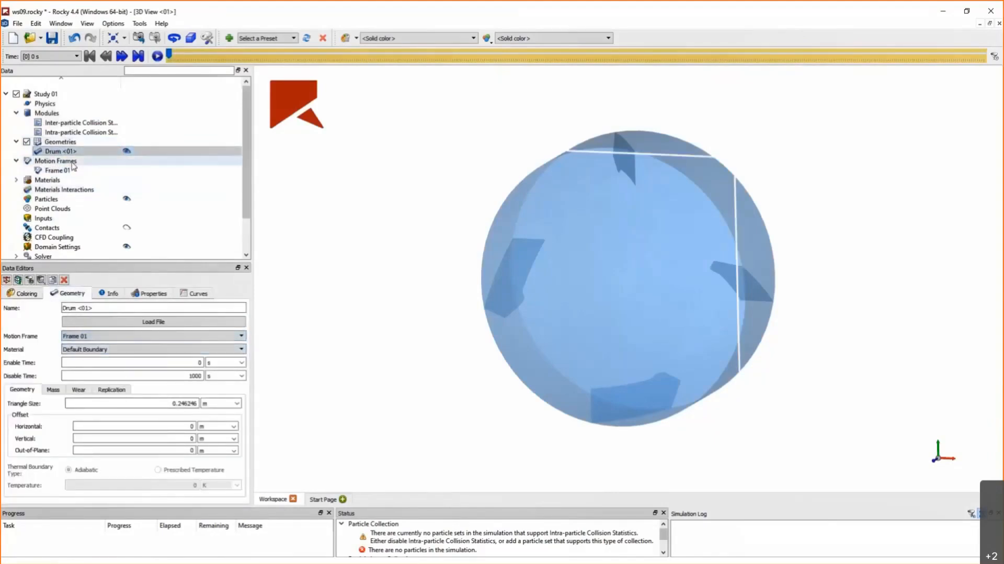
pyautogui.click(165, 310)
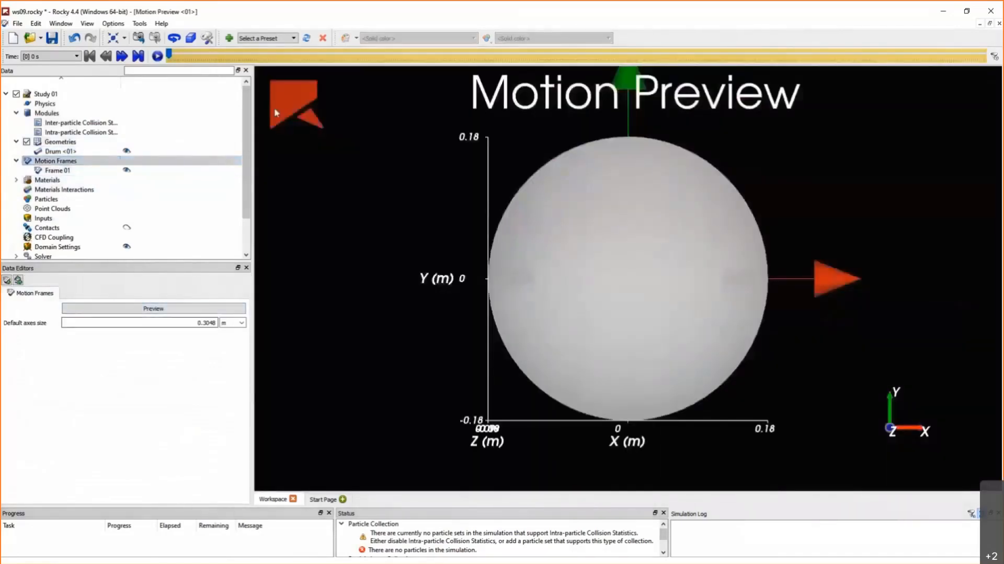
pyautogui.click(160, 57)
pyautogui.click(63, 153)
pyautogui.click(31, 294)
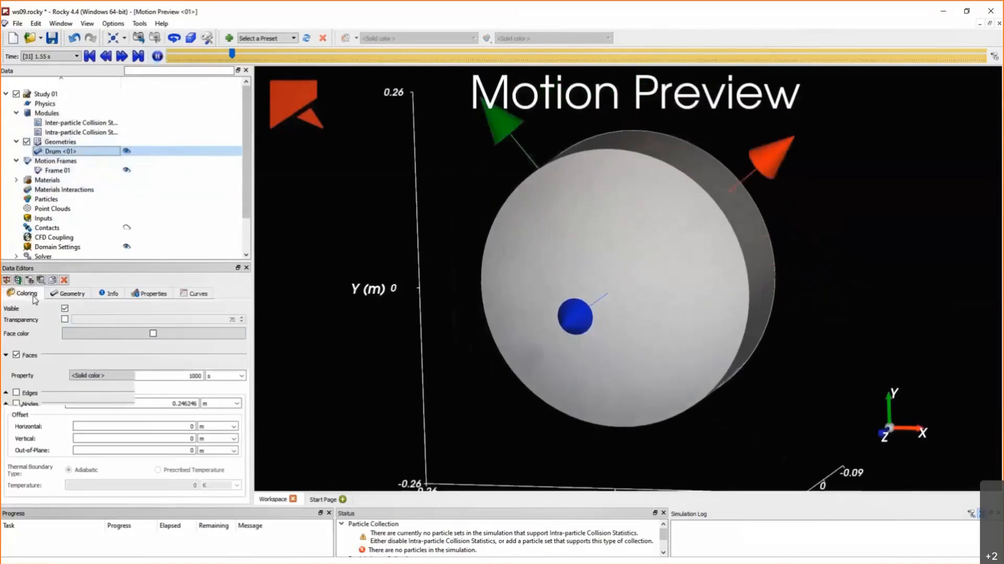
pyautogui.click(65, 319)
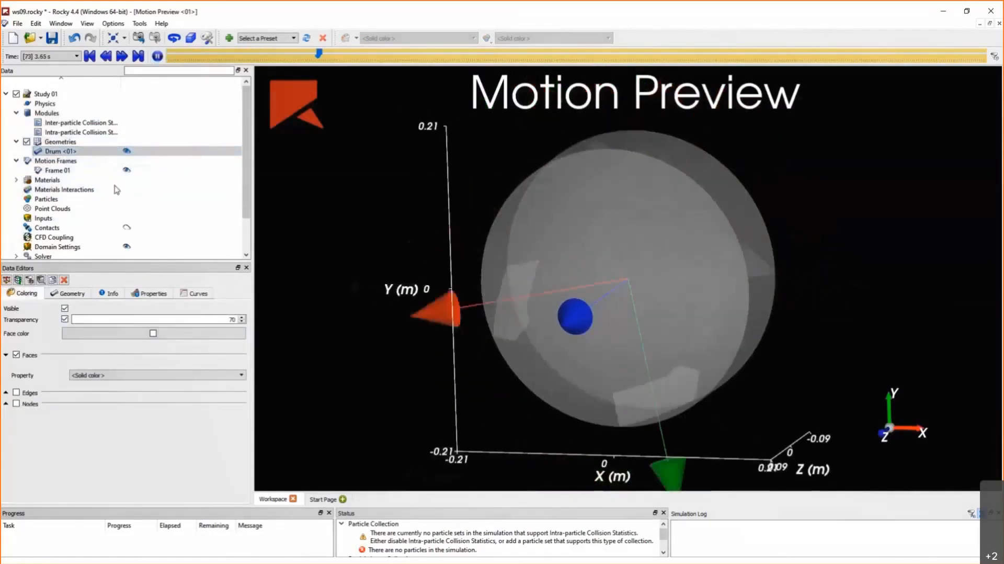
# Turn off bulk density for the Default Particles material and set its density to 1150 kg/m3.
pyautogui.doubleClick(47, 180)
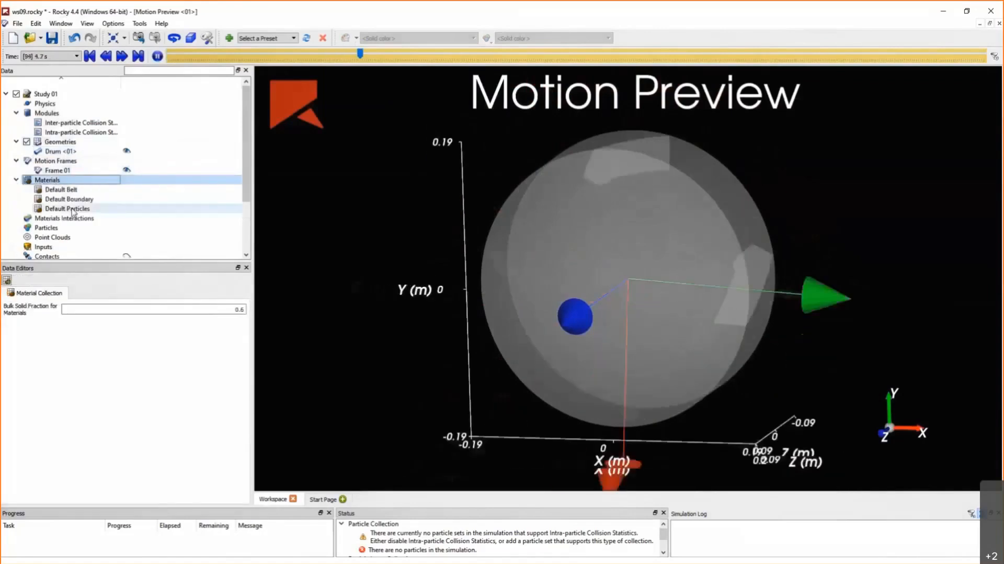
pyautogui.click(72, 209)
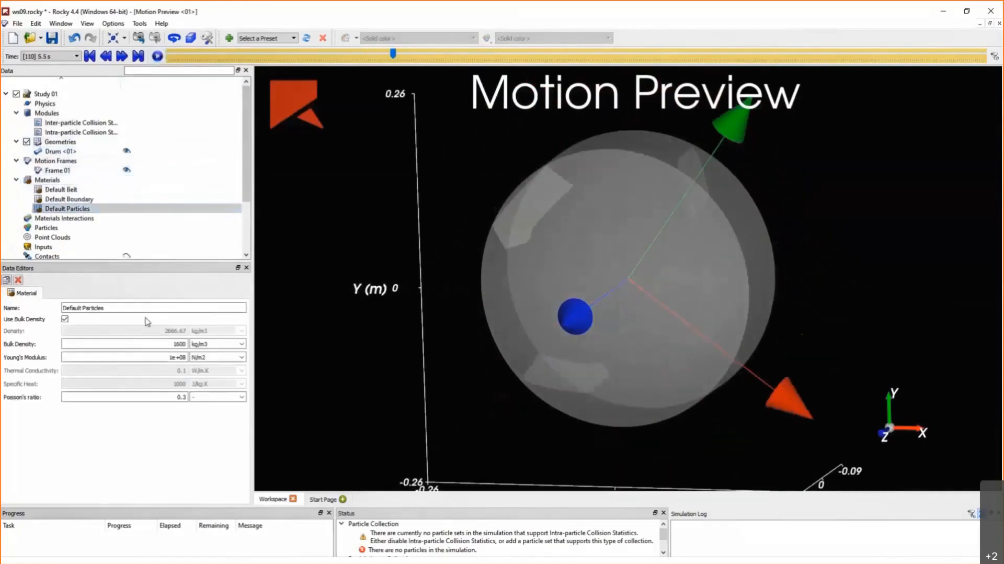
pyautogui.click(65, 319)
pyautogui.click(149, 334)
pyautogui.write('1150')
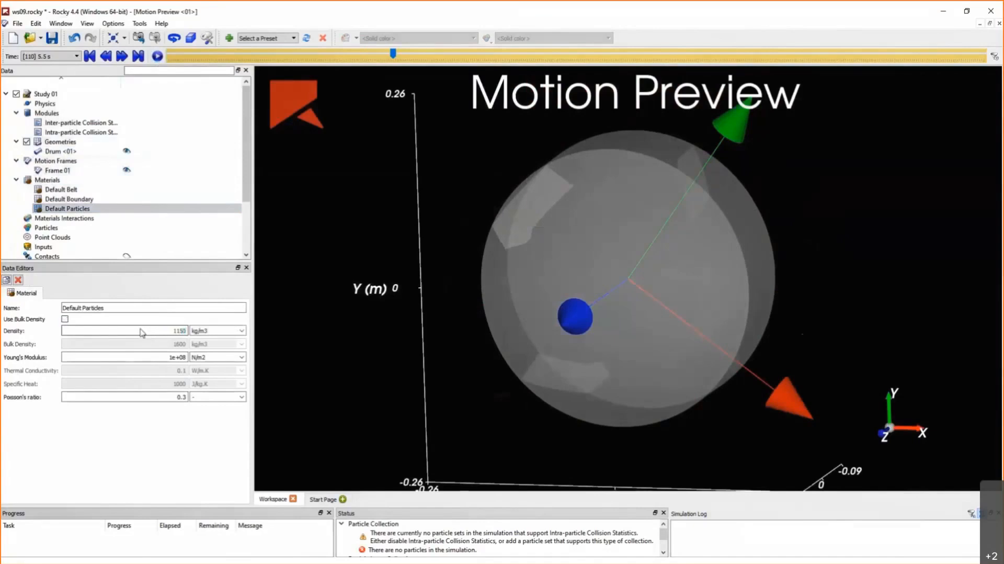
# For the Default Particles with Default Particles interaction, set static and dynamic friction to 0.5 and the restitution coefficient to 0.7.
pyautogui.click(62, 218)
pyautogui.click(84, 296)
pyautogui.click(63, 326)
pyautogui.click(147, 296)
pyautogui.click(148, 325)
pyautogui.click(173, 321)
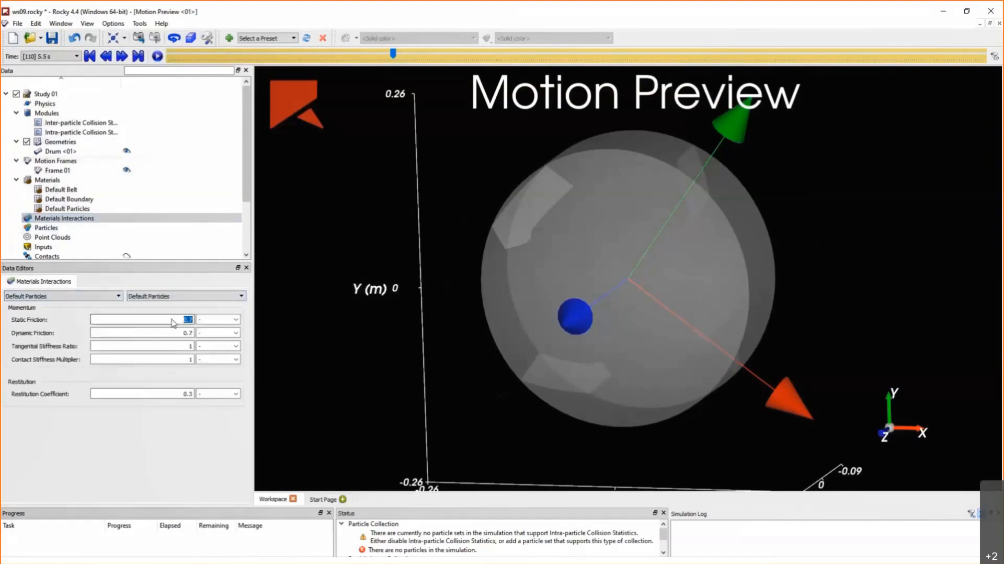
pyautogui.write('0.5')
pyautogui.press('Tab')
pyautogui.write('0.5')
pyautogui.click(176, 396)
pyautogui.write('0.7')
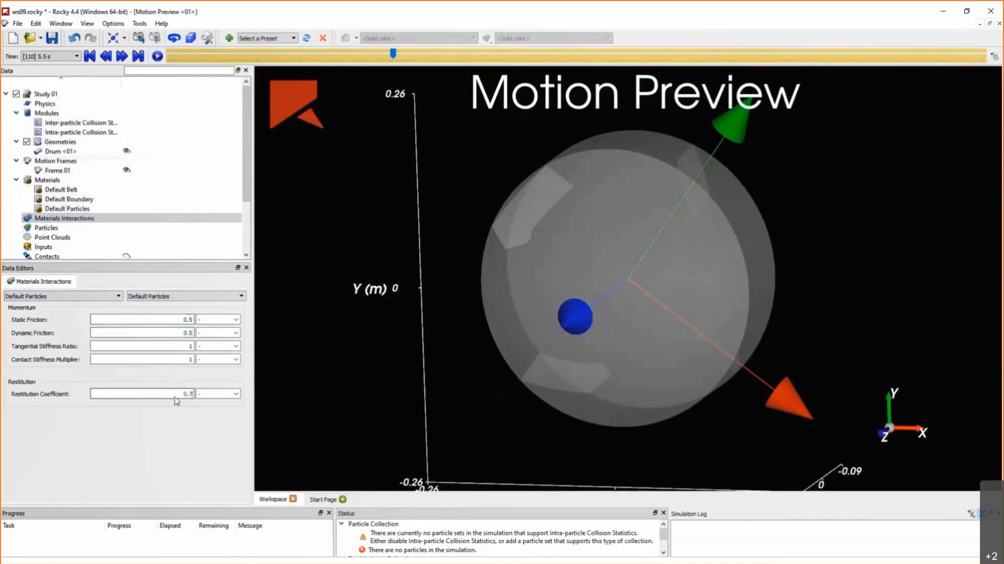
# For the Default Particles with Default Boundary interaction, set static and dynamic friction to 0.4 and enter a new restitution coefficient.
pyautogui.click(175, 295)
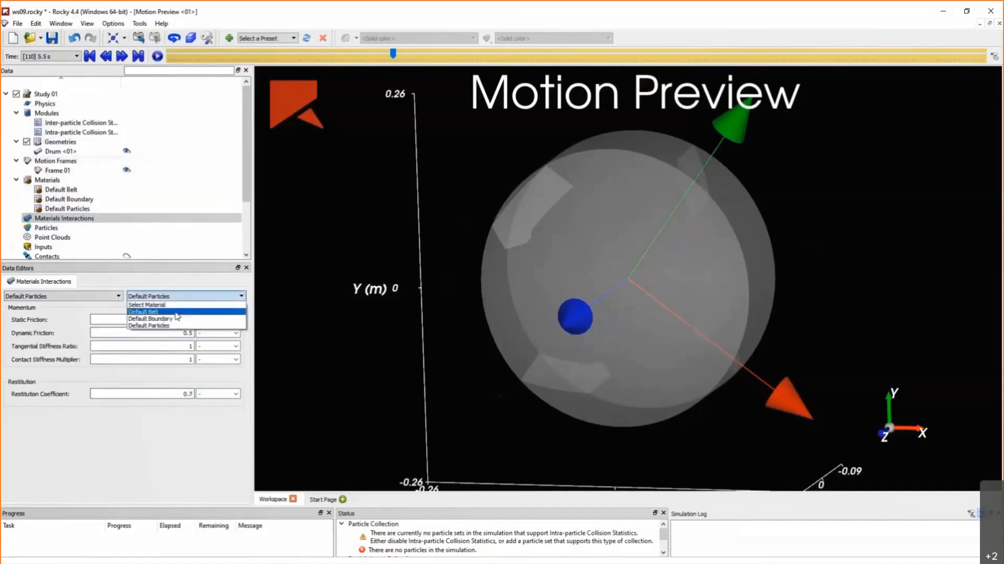
pyautogui.click(177, 318)
pyautogui.click(176, 320)
pyautogui.write('0.4')
pyautogui.press('Tab')
pyautogui.write('0.4')
pyautogui.click(178, 397)
pyautogui.write('0.')
# Add a particle with a Custom Polyhedron shape imported from Tablet.stl and view it in 3D.
pyautogui.rightClick(54, 229)
pyautogui.click(89, 244)
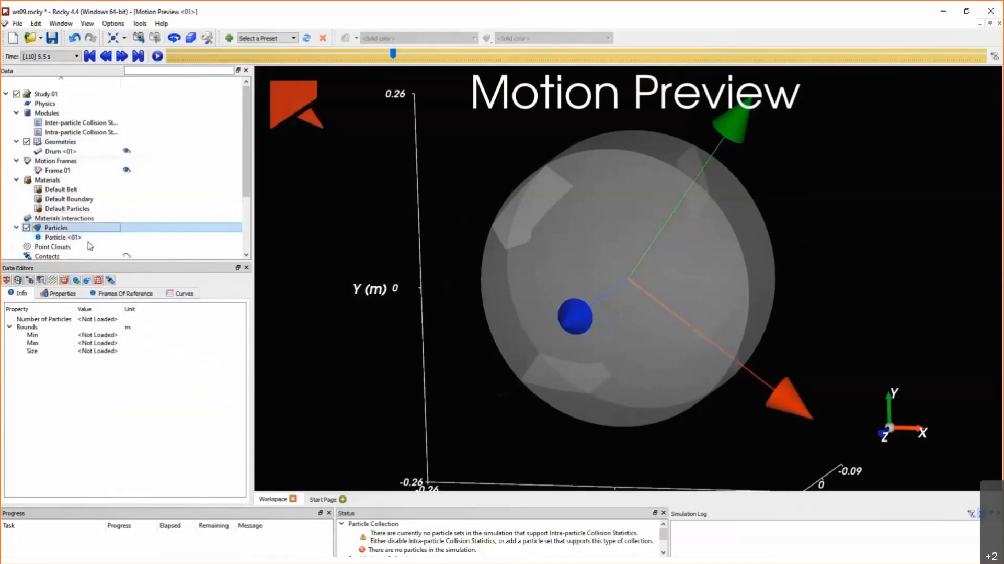
pyautogui.scroll(-1, 77, 207)
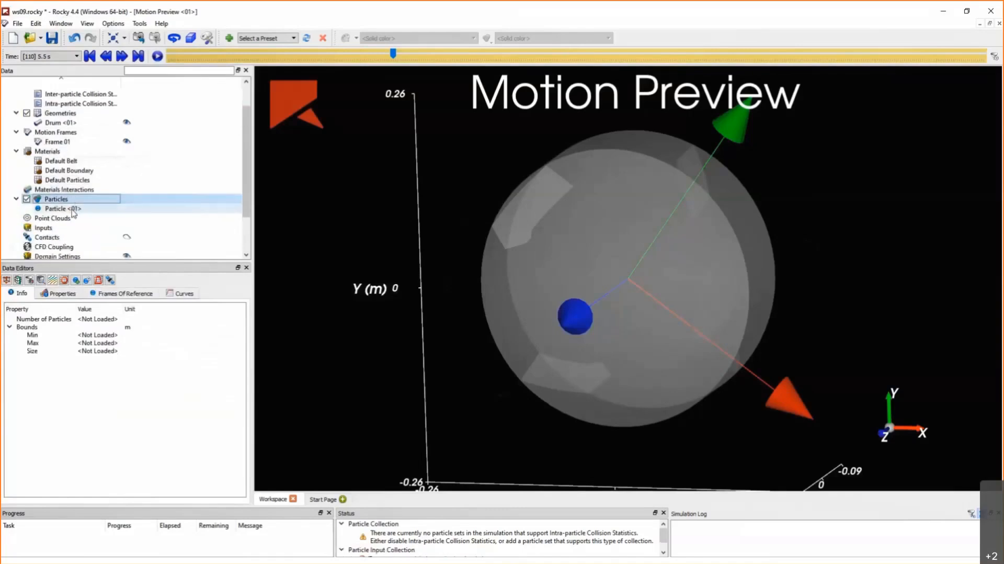
pyautogui.click(73, 209)
pyautogui.click(84, 322)
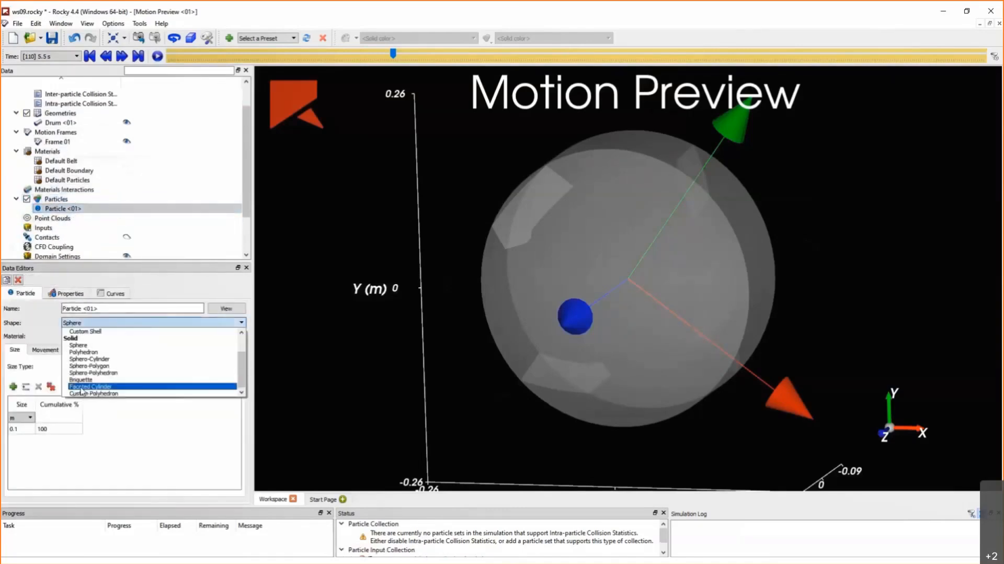
pyautogui.click(82, 392)
pyautogui.click(137, 118)
pyautogui.click(402, 296)
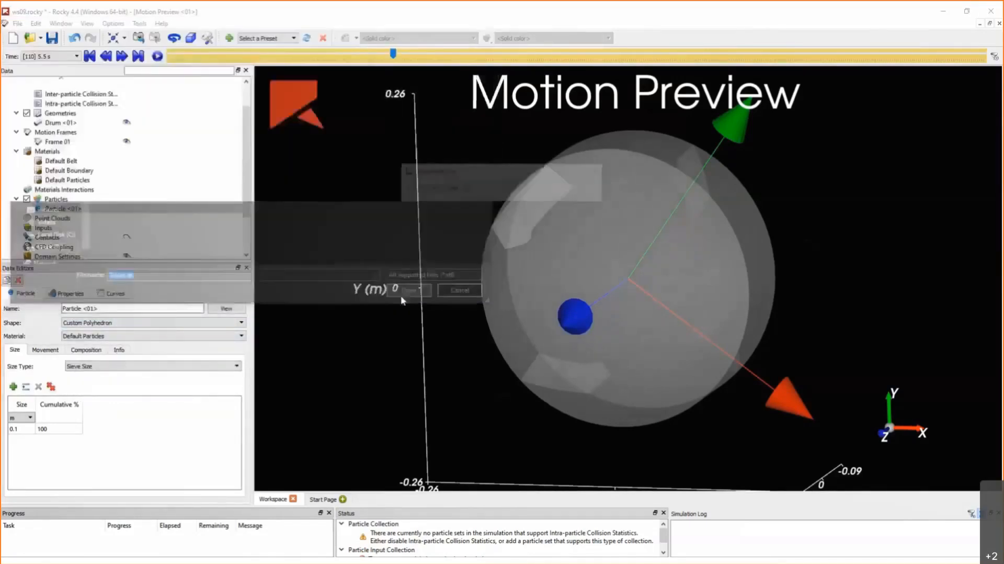
pyautogui.click(539, 373)
pyautogui.click(217, 309)
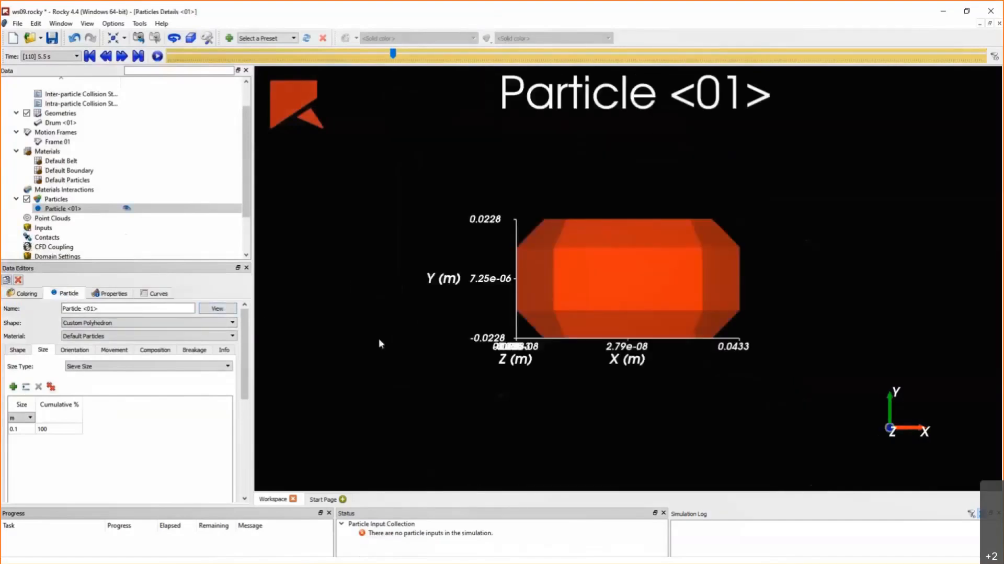
pyautogui.moveTo(379, 338); pyautogui.dragTo(510, 355)
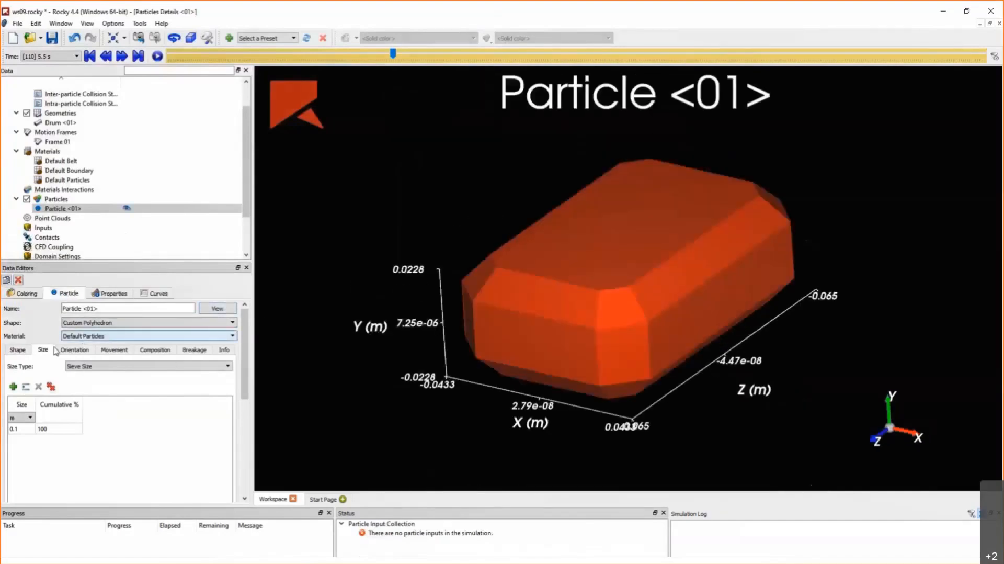
# Set the size type of Particle <01> to Original Size Scale.
pyautogui.click(94, 366)
pyautogui.click(96, 388)
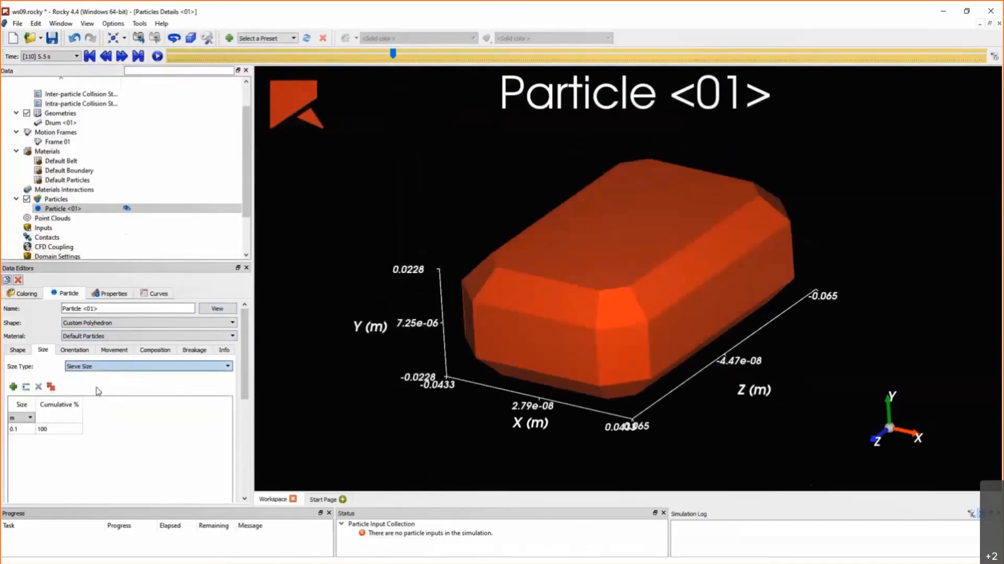
pyautogui.scroll(5, 638, 286)
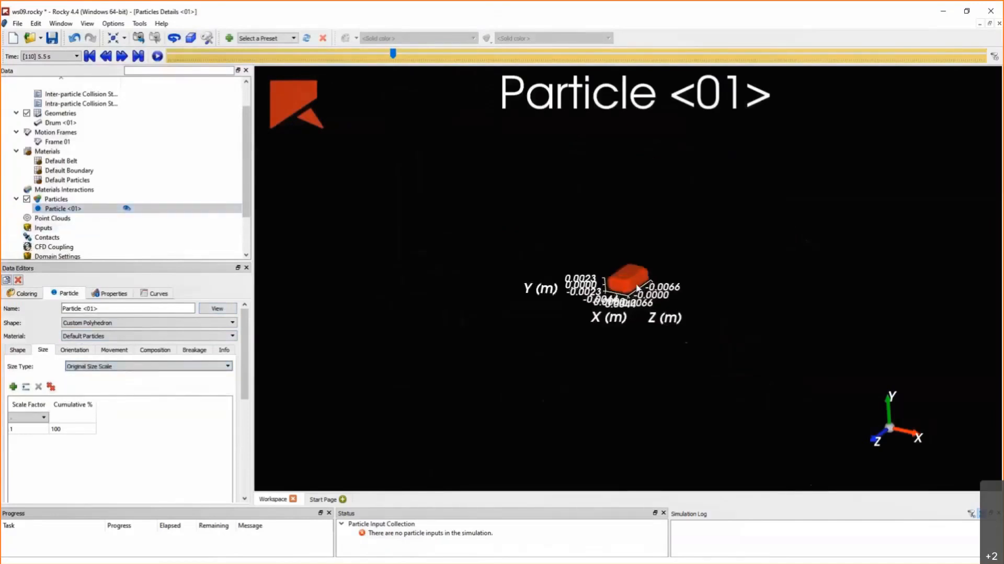
pyautogui.scroll(-1, 56, 230)
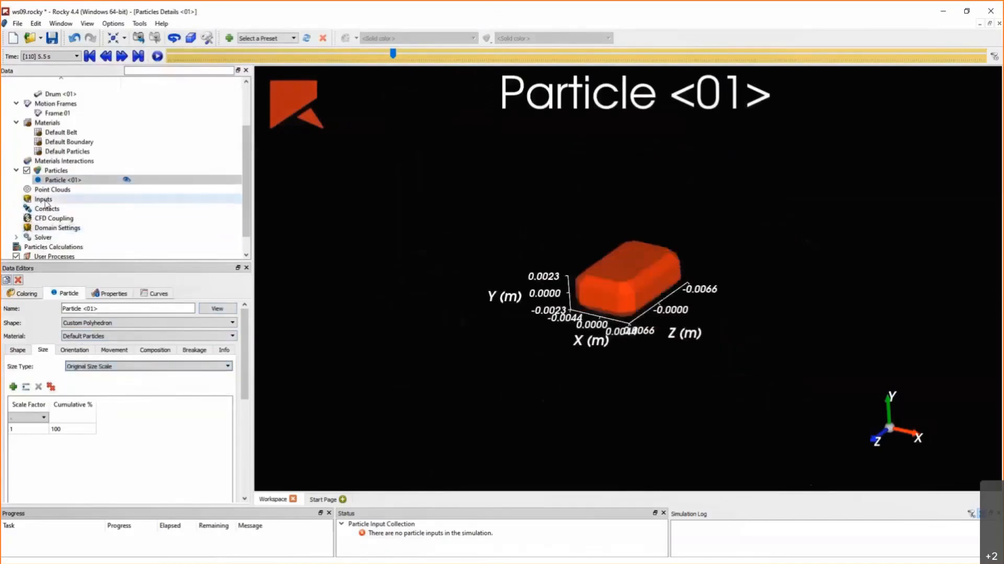
# Create a Volume Fill input and add Particle <01> to it with a mass of 2.7 kg.
pyautogui.rightClick(126, 198)
pyautogui.click(157, 196)
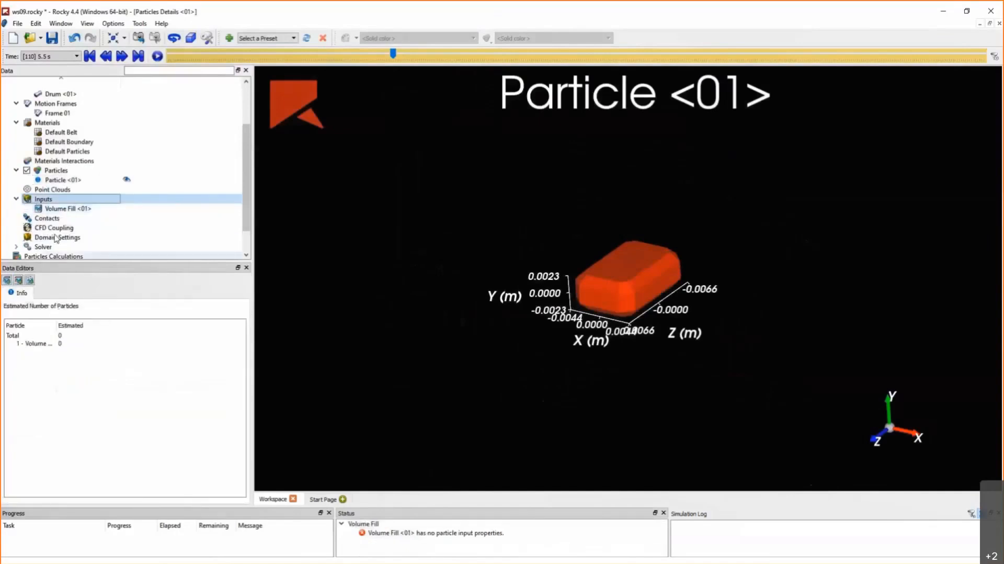
pyautogui.click(67, 209)
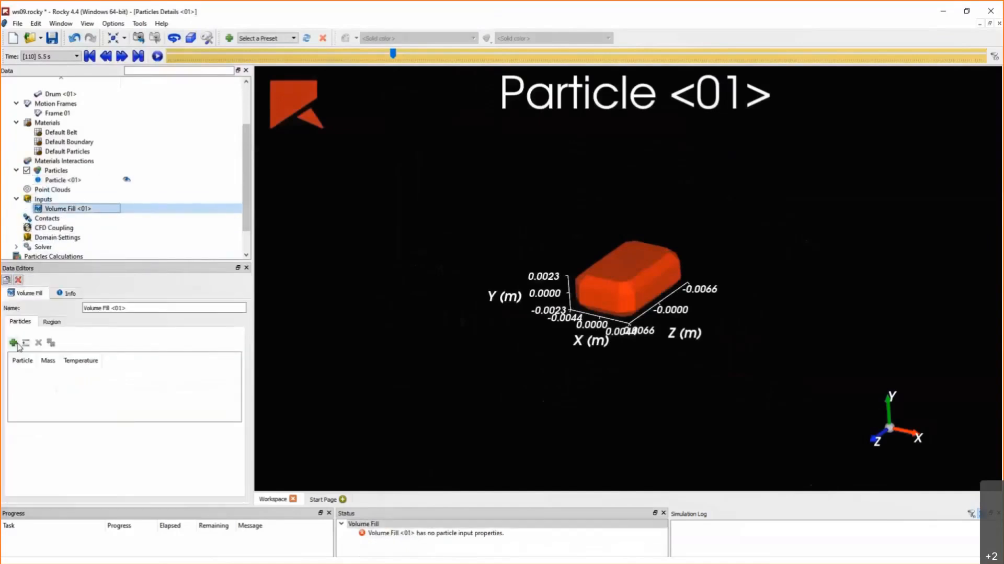
pyautogui.click(13, 342)
pyautogui.click(34, 386)
pyautogui.click(32, 393)
pyautogui.click(72, 387)
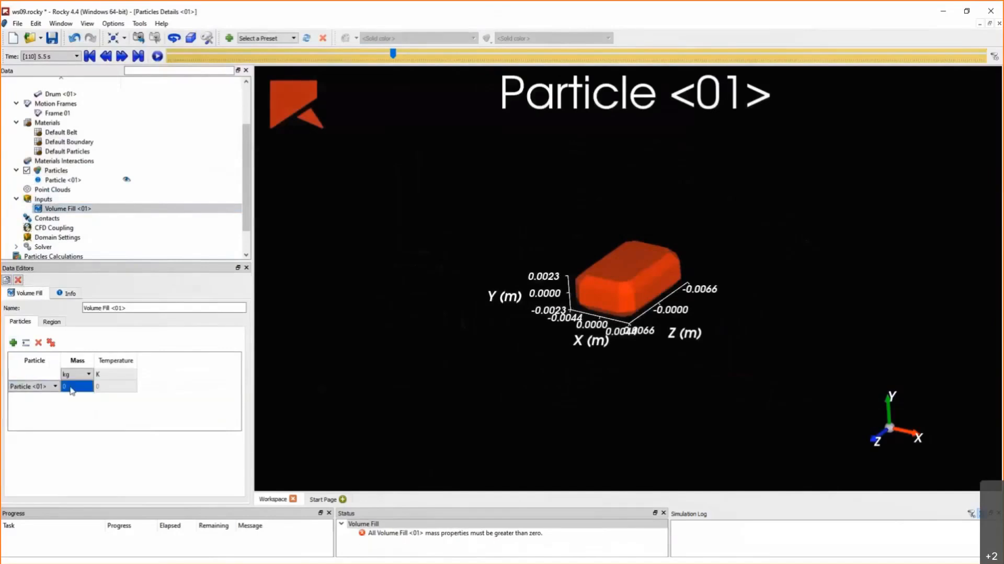
pyautogui.write('2.7')
# Set the fill region's seed Y coordinate to -0.1 m and compute its bounds from the Drum <01> geometry.
pyautogui.click(53, 324)
pyautogui.doubleClick(155, 338)
pyautogui.write('-0.1')
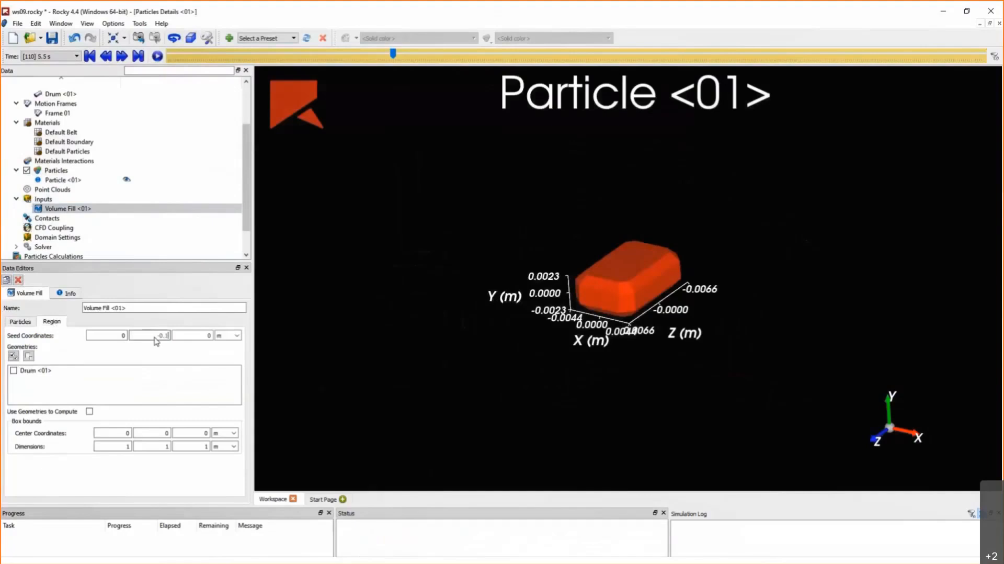
pyautogui.click(13, 371)
pyautogui.click(89, 412)
# Switch to 3D View <01> and check the location of the fill seed inside the drum.
pyautogui.click(92, 26)
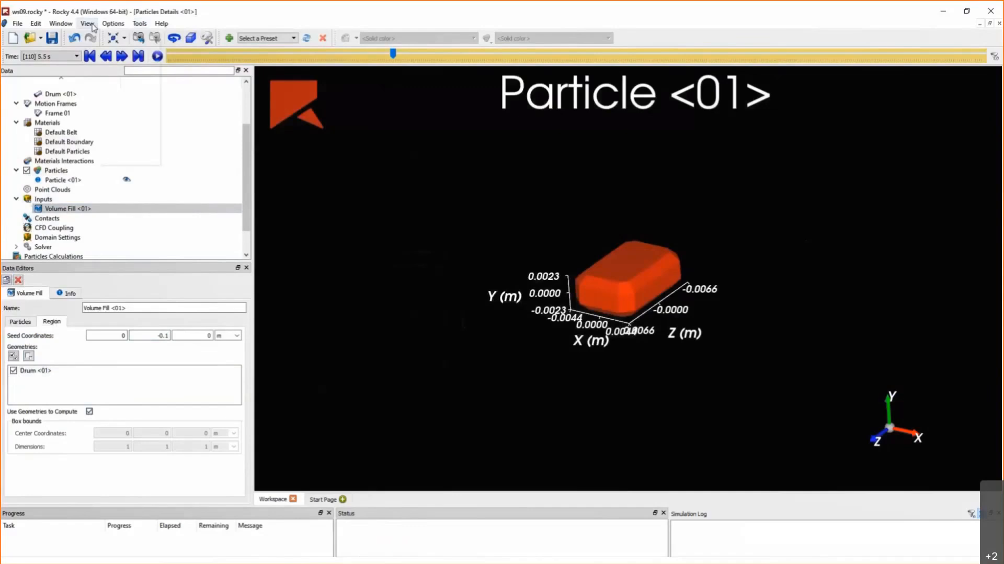
pyautogui.click(109, 62)
pyautogui.click(897, 116)
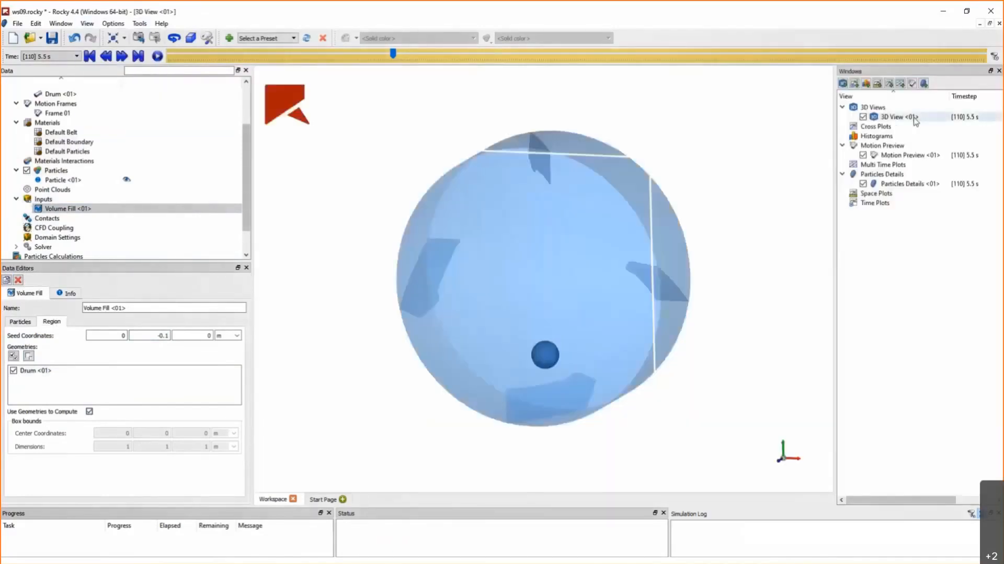
pyautogui.moveTo(564, 326); pyautogui.dragTo(543, 336)
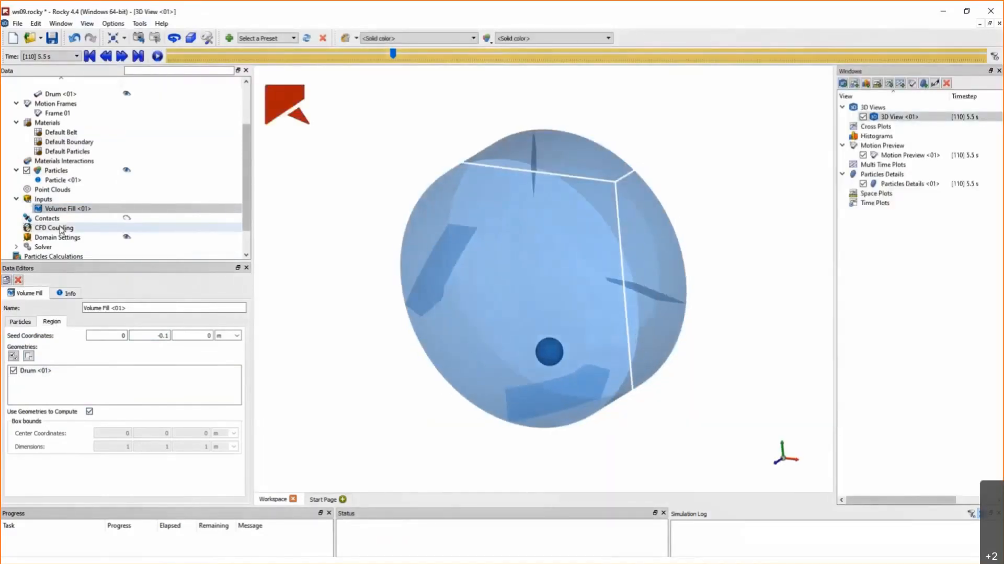
# Open the contacts data collection settings for review.
pyautogui.scroll(-1, 61, 230)
pyautogui.click(47, 189)
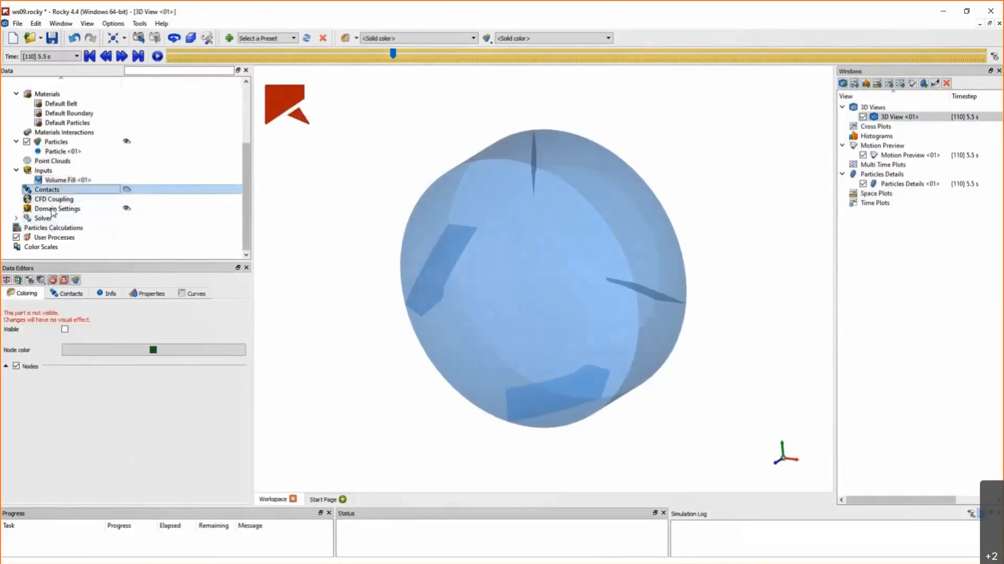
pyautogui.click(68, 293)
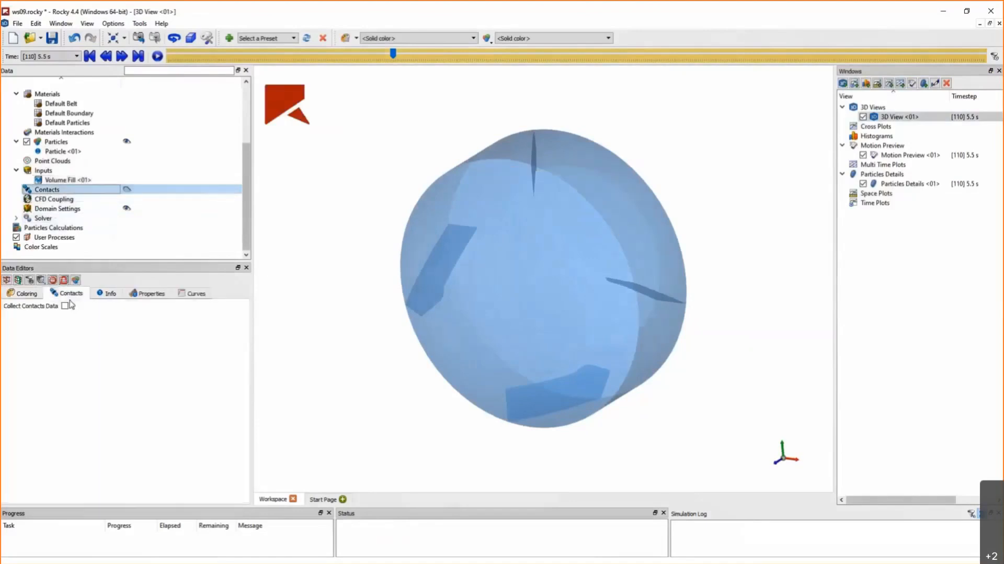
# Set the solver's simulation duration to 10 s.
pyautogui.click(45, 218)
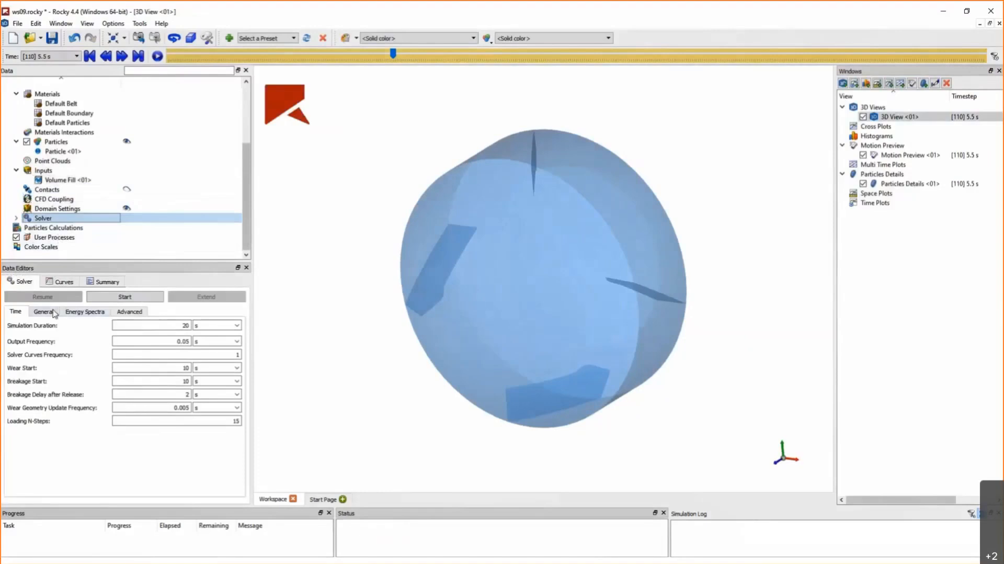
pyautogui.doubleClick(151, 328)
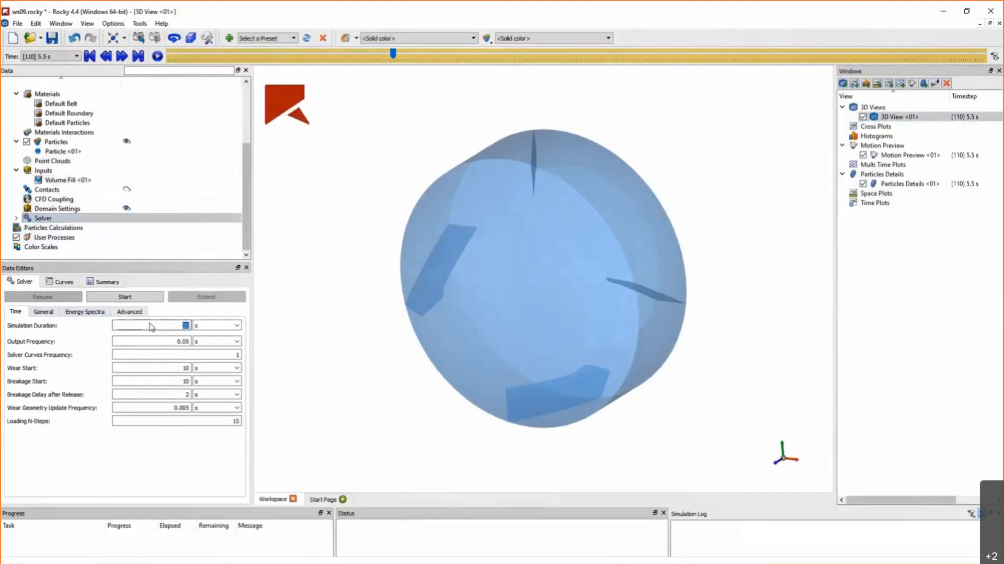
pyautogui.write('10')
# Set the simulation target to Multi GPU with the GeForce GTX 750 and start the simulation.
pyautogui.click(46, 312)
pyautogui.click(132, 358)
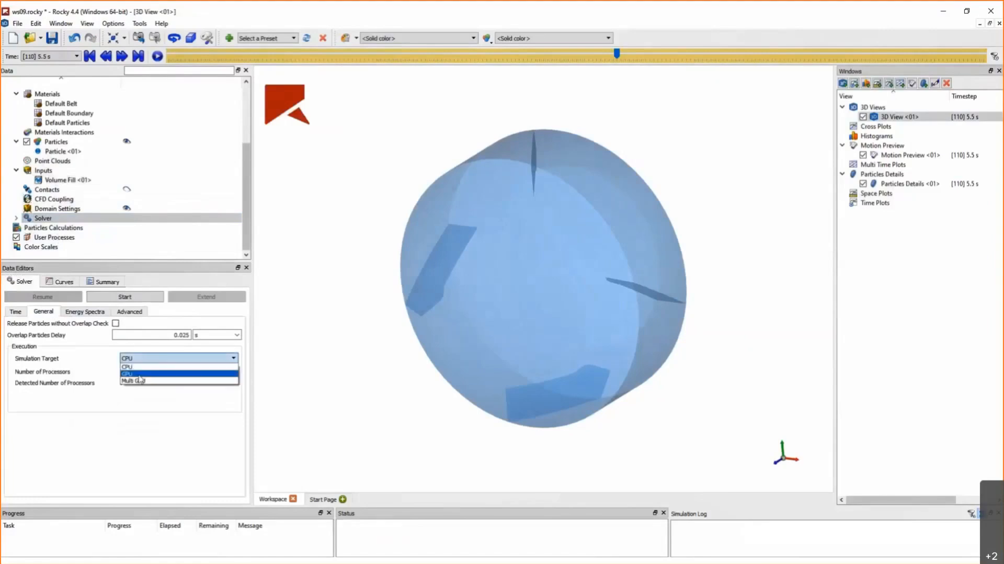
pyautogui.click(137, 380)
pyautogui.click(126, 379)
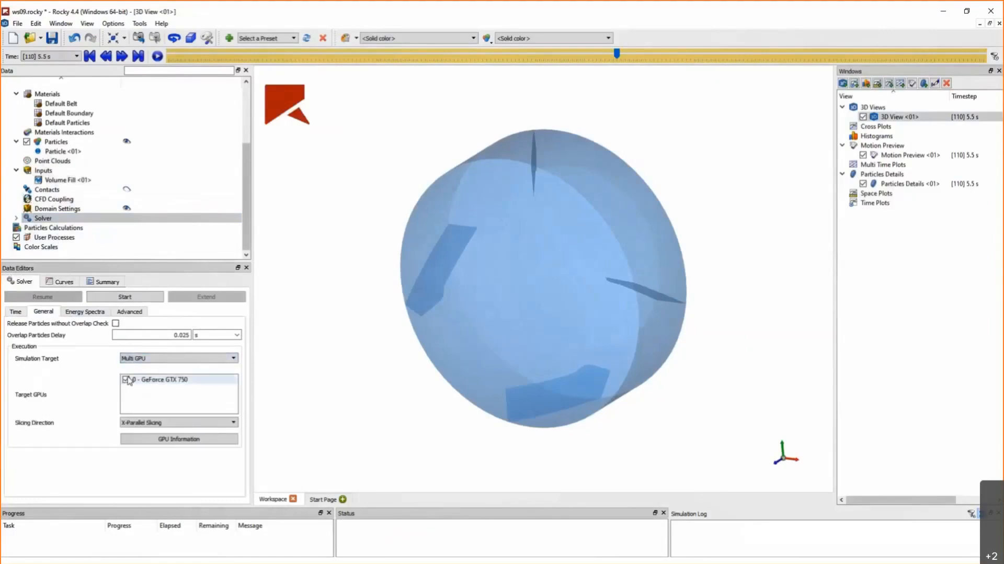
pyautogui.click(126, 297)
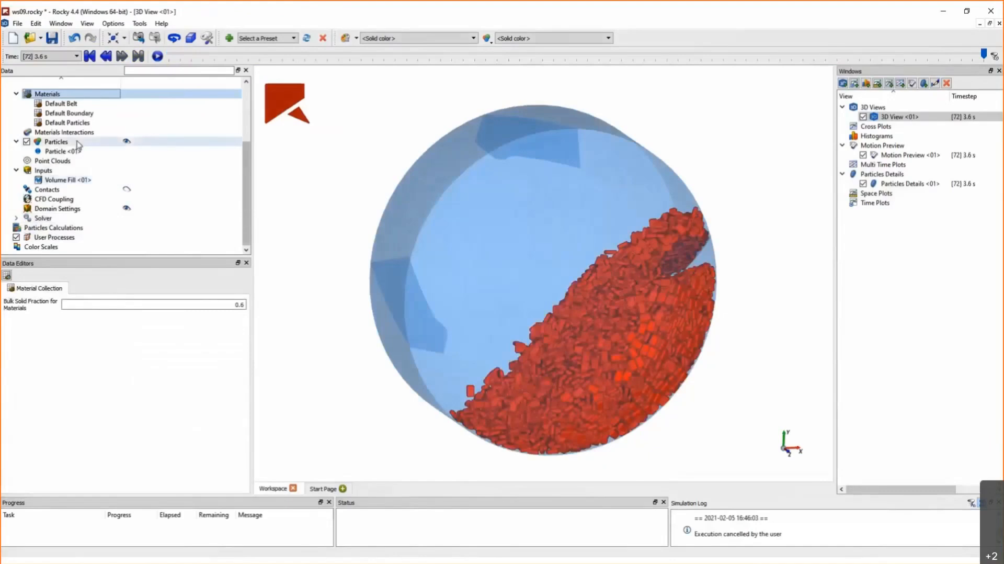
# Create a Polyhedron (Envelope) process on the particles from Spray_Cone.stl, imported in metres.
pyautogui.rightClick(69, 141)
pyautogui.moveTo(108, 159)
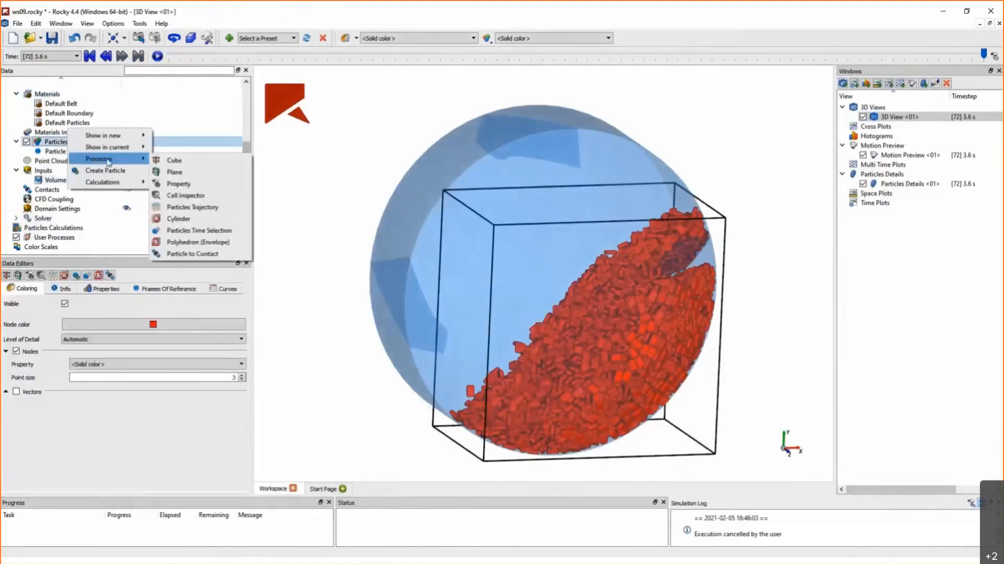
pyautogui.click(215, 241)
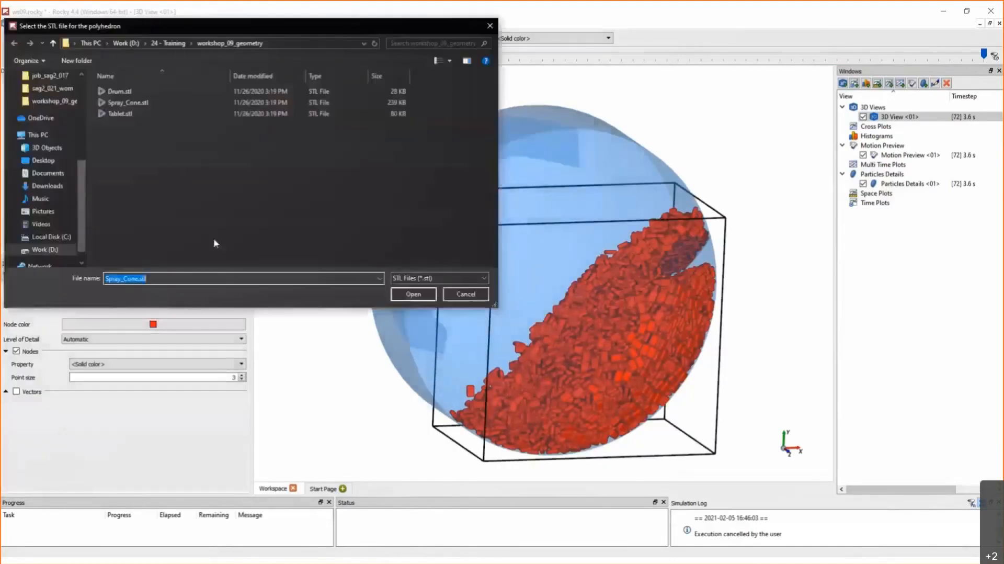
pyautogui.click(145, 104)
pyautogui.click(413, 294)
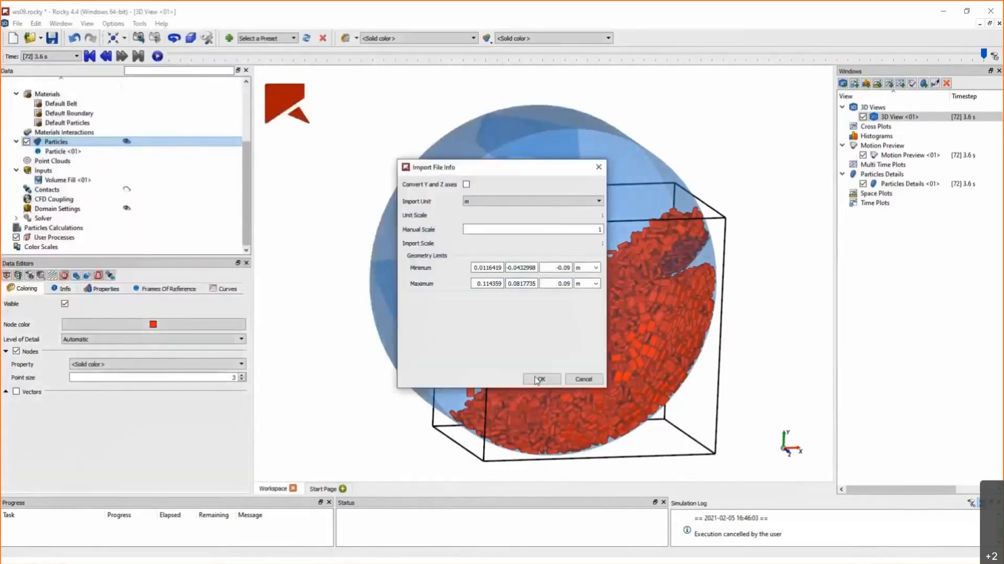
pyautogui.click(539, 376)
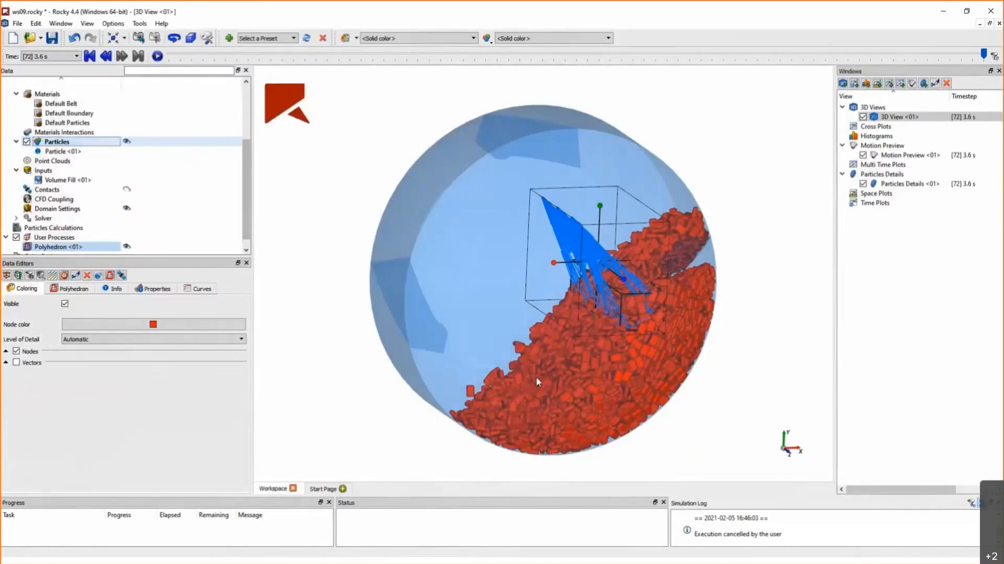
# Set the polyhedron's node color to dark green and inspect the tablets inside the spray cone.
pyautogui.click(188, 324)
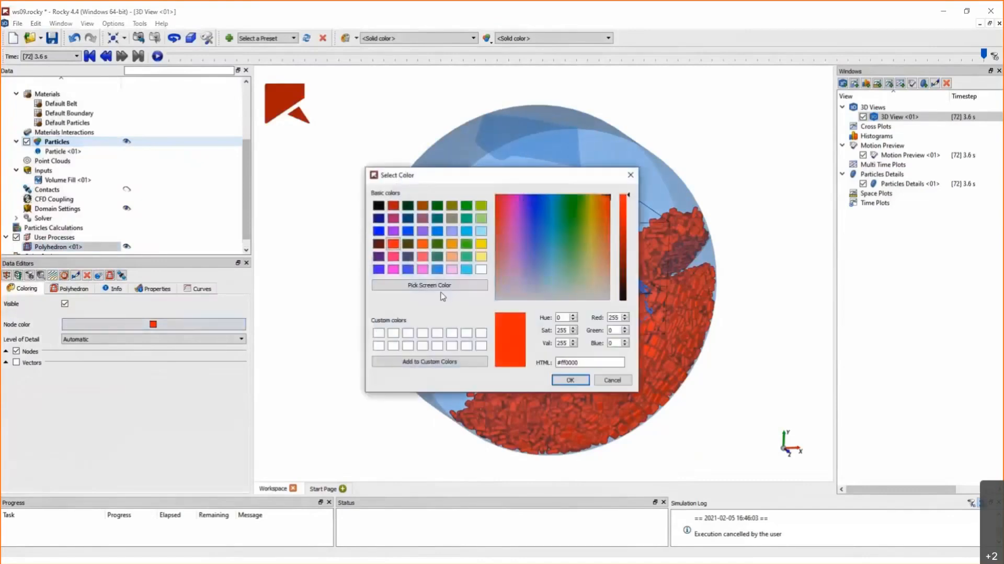
pyautogui.click(437, 205)
pyautogui.click(566, 380)
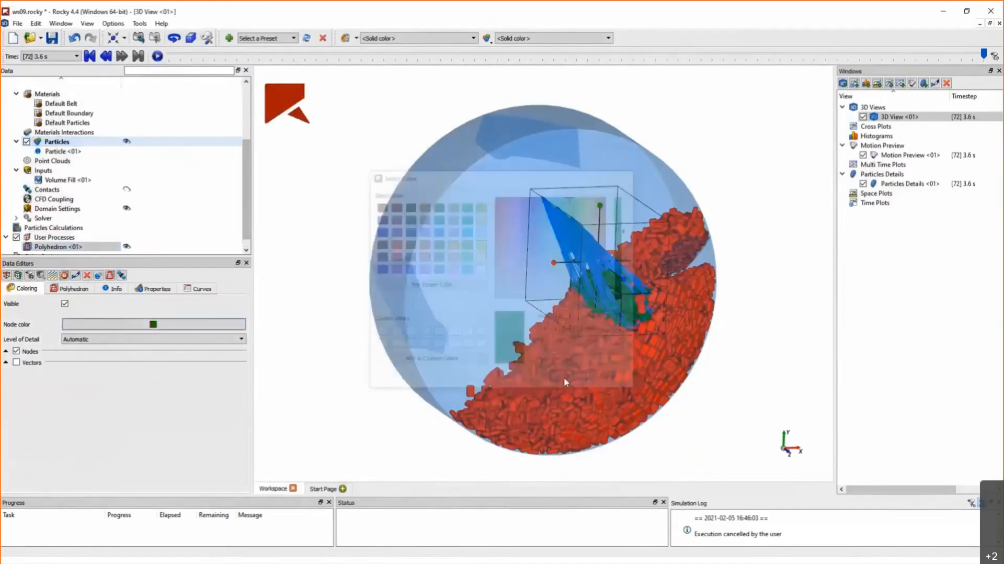
pyautogui.moveTo(693, 365); pyautogui.dragTo(621, 379)
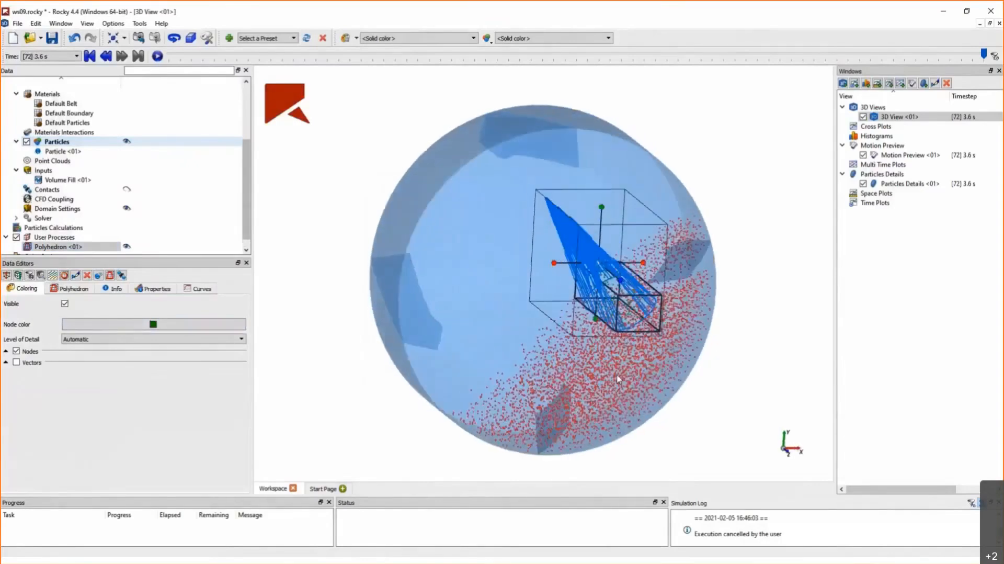
pyautogui.scroll(3, 652, 363)
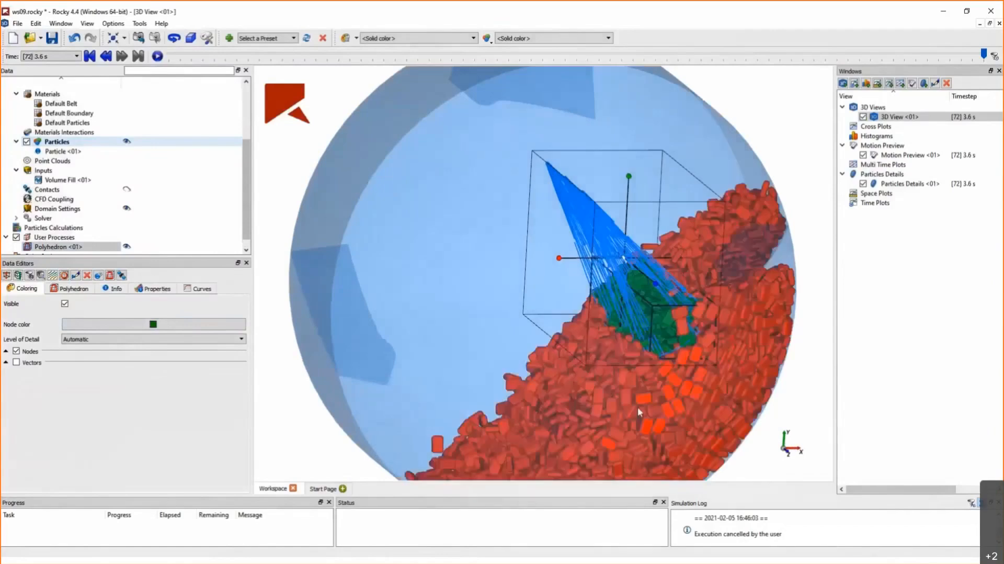
pyautogui.moveTo(638, 406); pyautogui.dragTo(621, 385, button='middle')
pyautogui.scroll(-3, 621, 385)
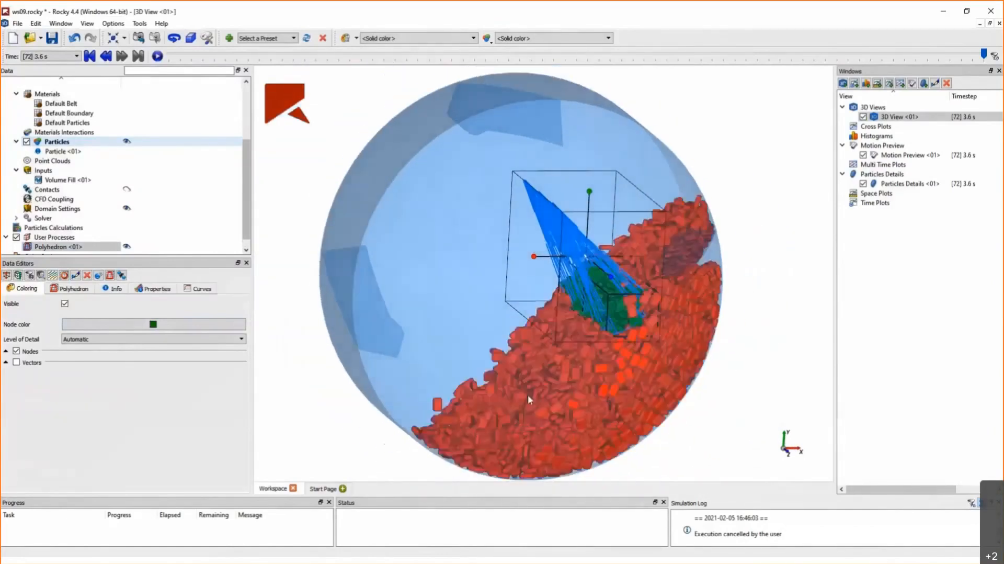
# Add a Residence Time calculation for the particles based on Polyhedron <01>.
pyautogui.rightClick(56, 144)
pyautogui.moveTo(90, 181)
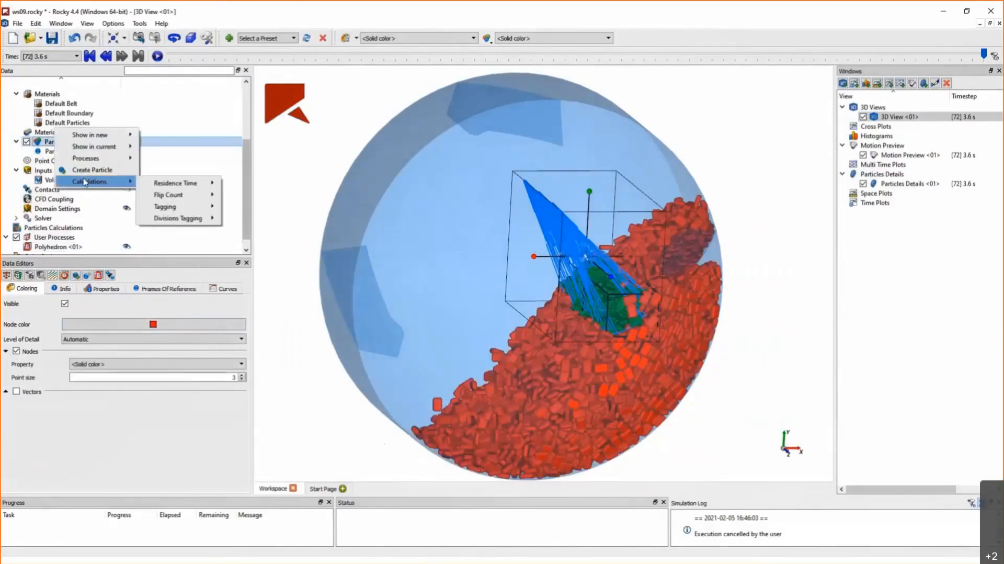
pyautogui.moveTo(156, 187)
pyautogui.click(258, 185)
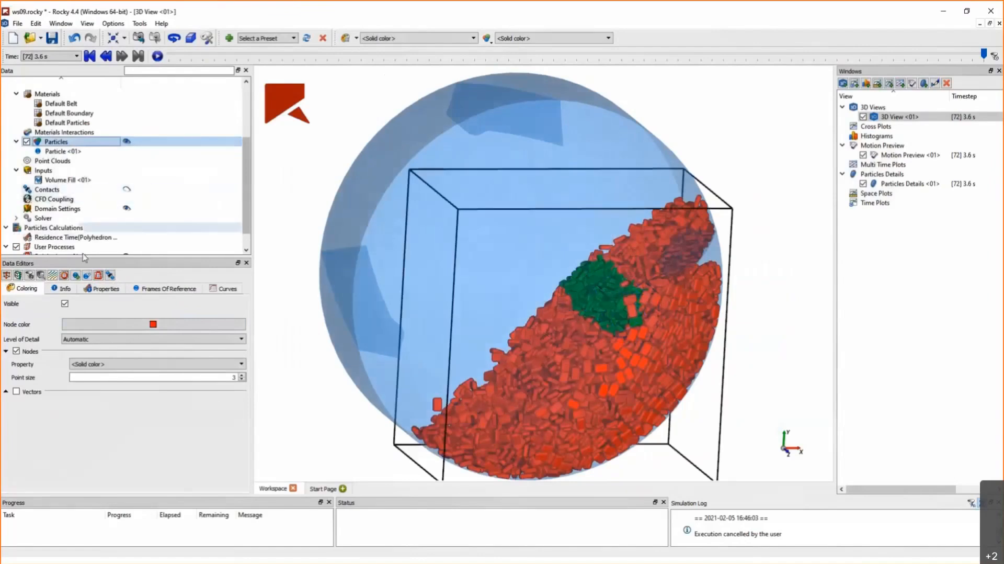
# Color the particle nodes by the Residence Time(Polyhedron <01>) property.
pyautogui.click(94, 365)
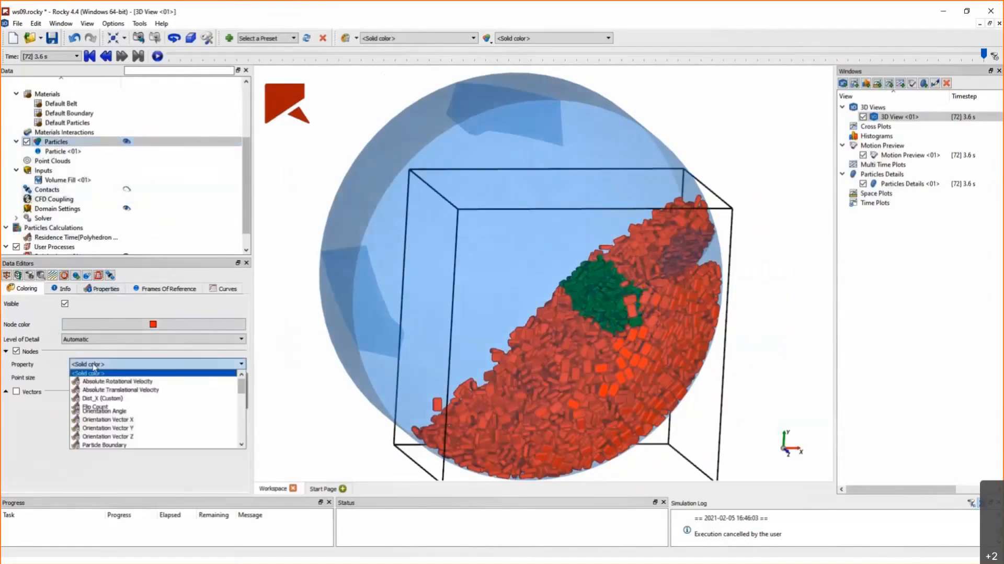
pyautogui.scroll(-6, 113, 408)
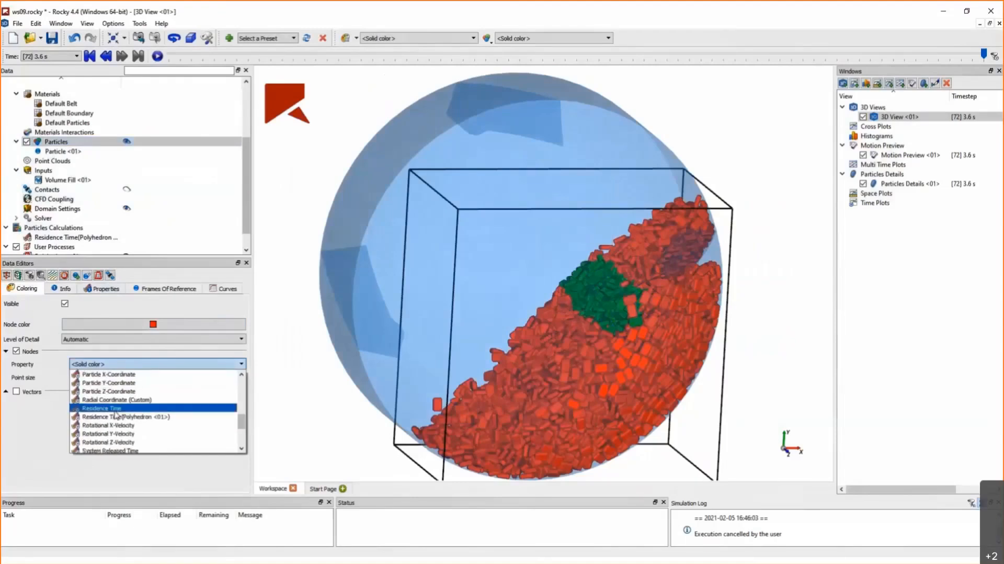
pyautogui.click(142, 417)
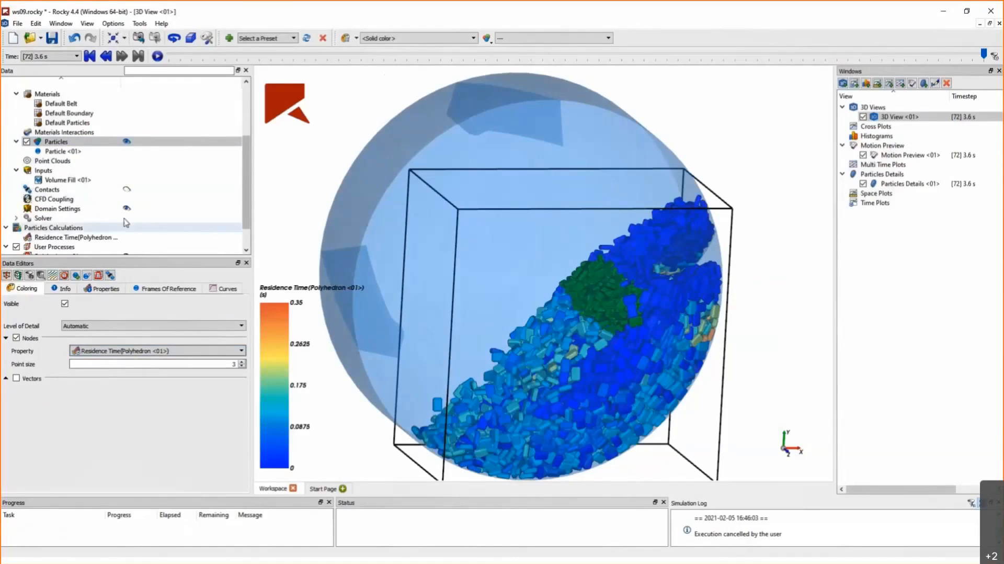
# Hide Polyhedron <01> in the 3D view and look at the residence time coloring of the tablets.
pyautogui.scroll(-1, 126, 212)
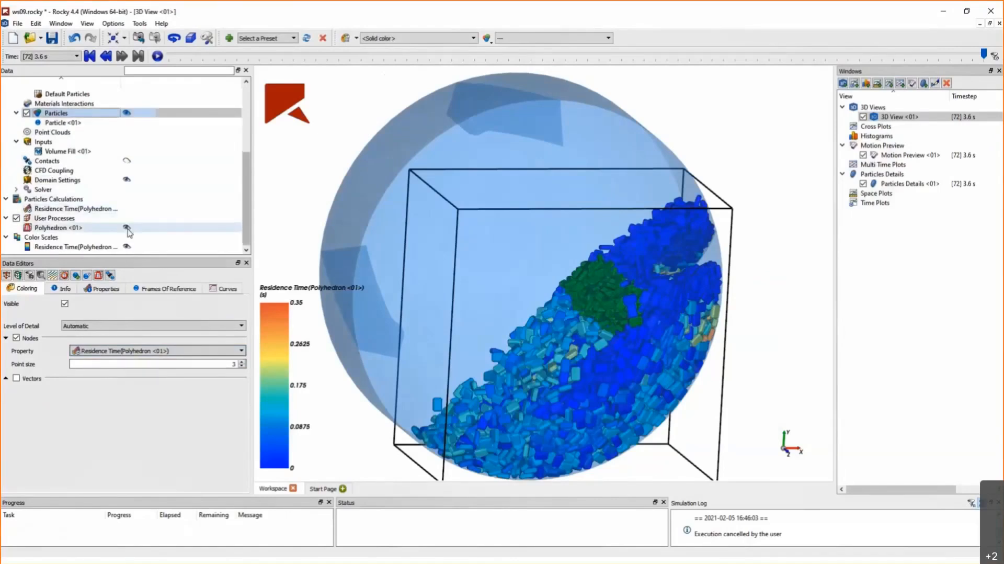
pyautogui.moveTo(596, 387); pyautogui.dragTo(571, 379)
pyautogui.scroll(-1, 572, 380)
pyautogui.moveTo(571, 379); pyautogui.dragTo(610, 369, button='middle')
# Change the Residence Time(Polyhedron <01>) color scale to the white-to-red preset.
pyautogui.click(73, 246)
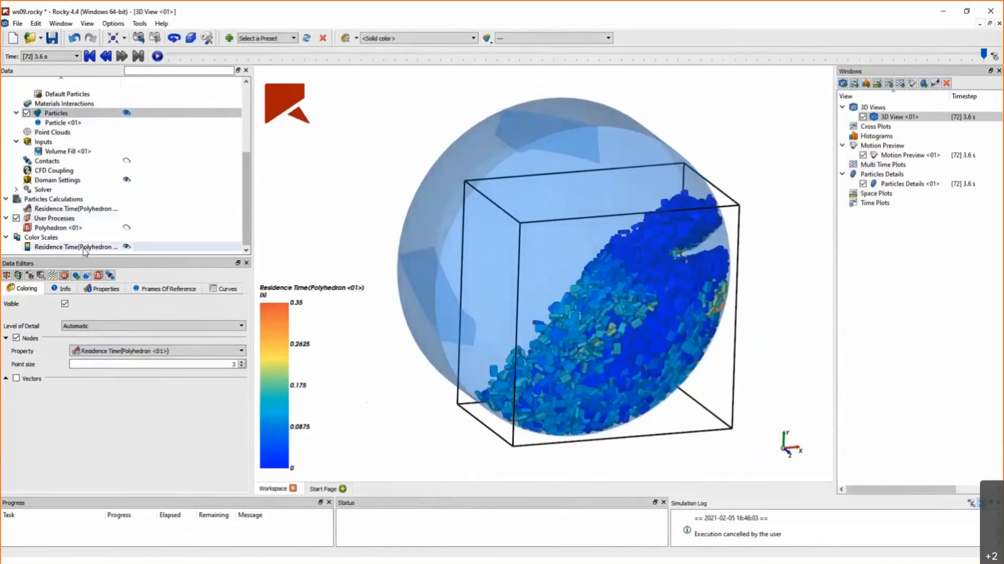
pyautogui.click(237, 321)
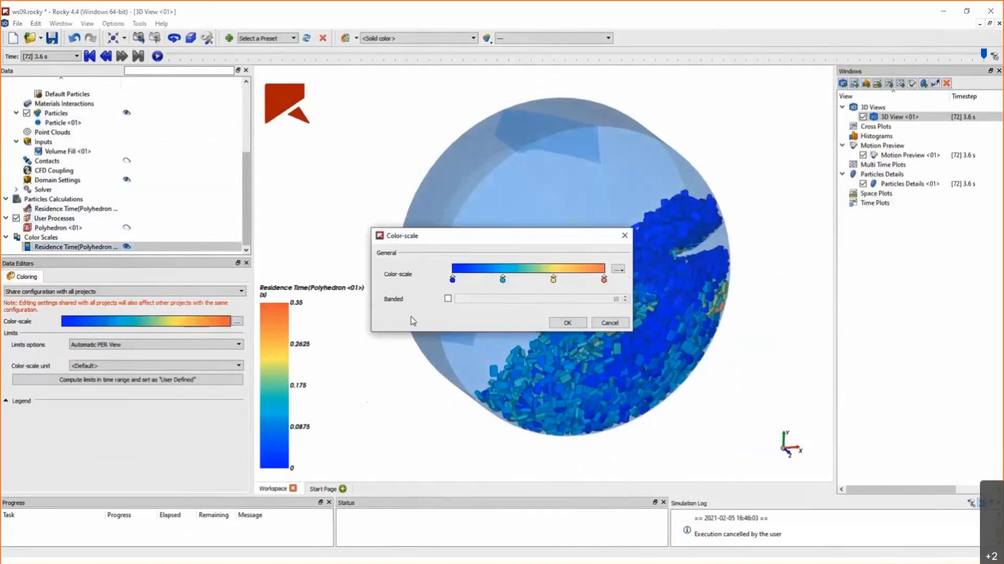
pyautogui.click(618, 269)
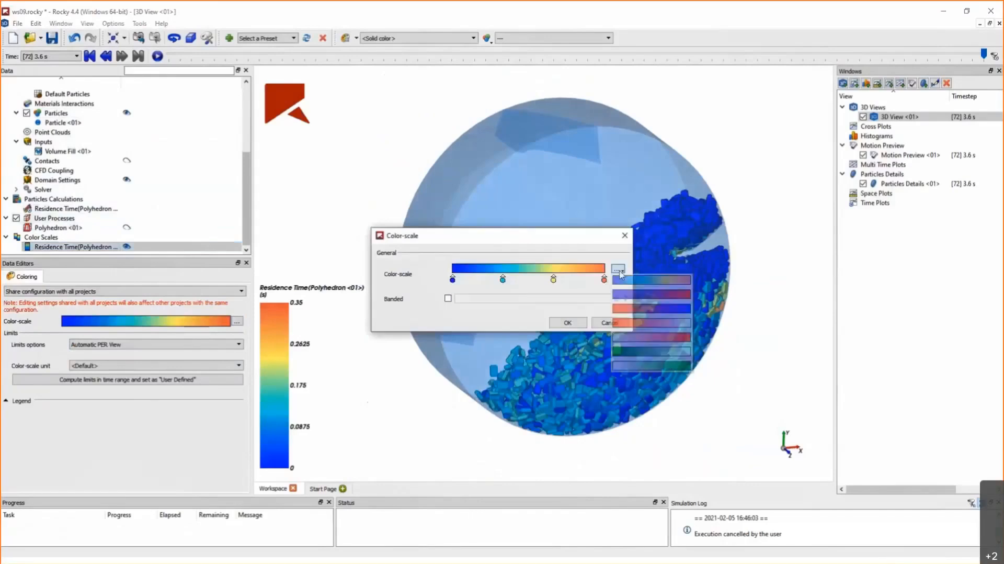
pyautogui.click(651, 337)
pyautogui.click(565, 323)
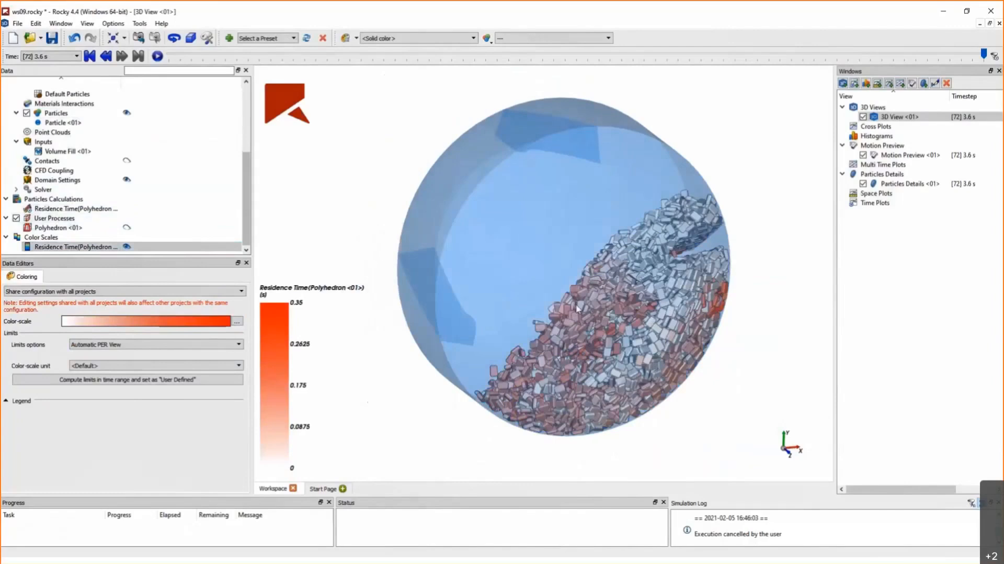
# Create a new time plot of the particles' maximum Absolute Translational Velocity.
pyautogui.click(52, 113)
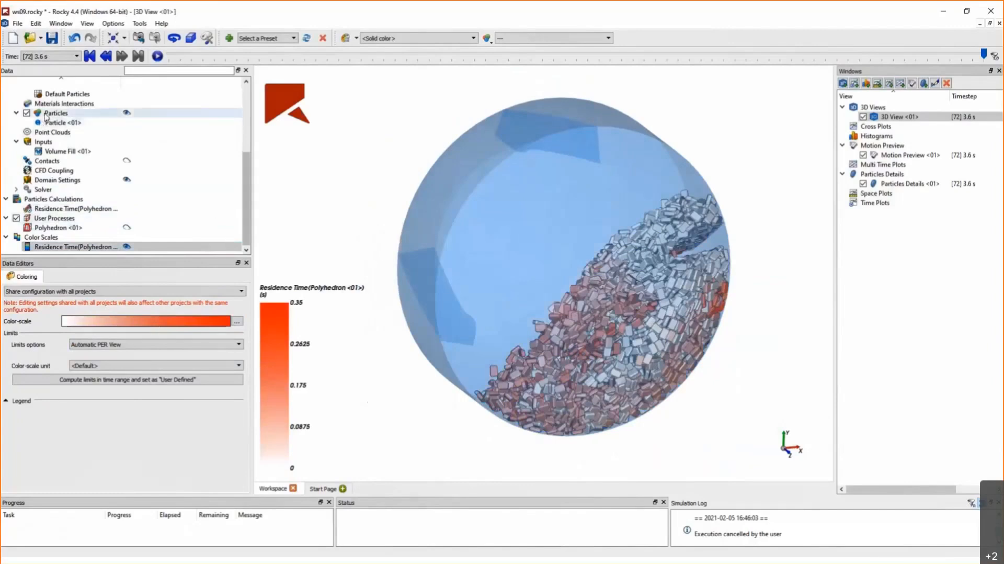
pyautogui.click(102, 291)
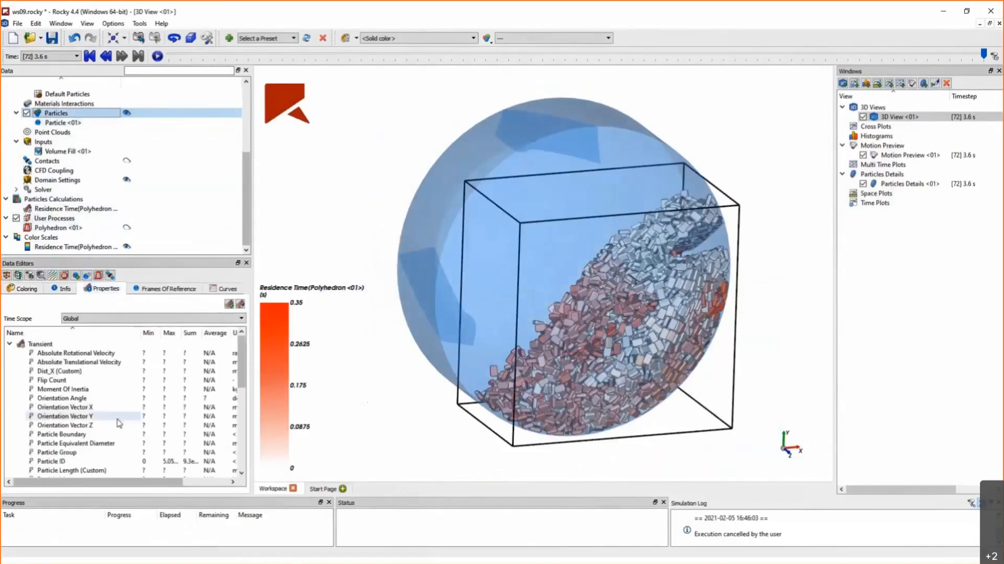
pyautogui.scroll(-2, 108, 425)
pyautogui.scroll(-4, 107, 425)
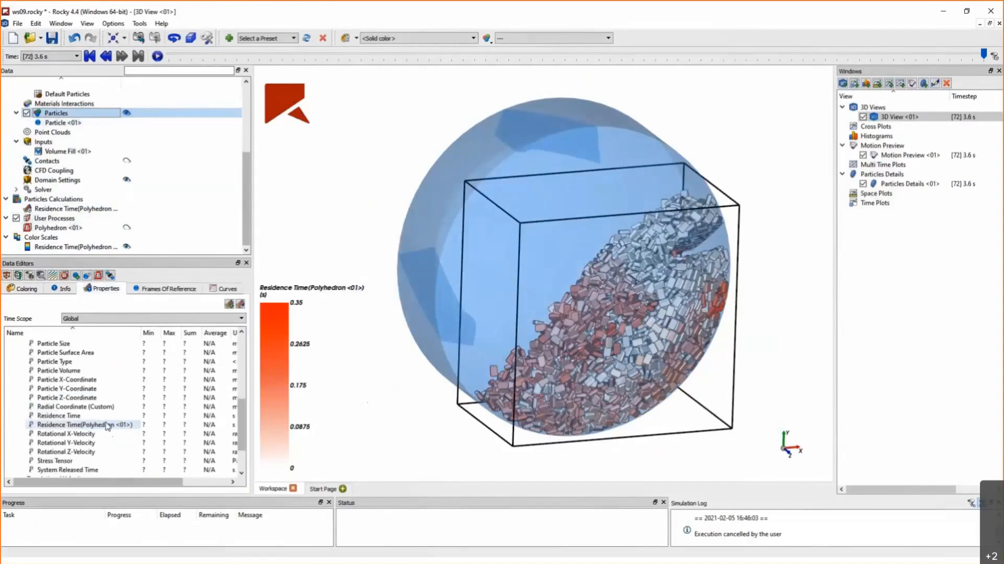
pyautogui.scroll(6, 108, 425)
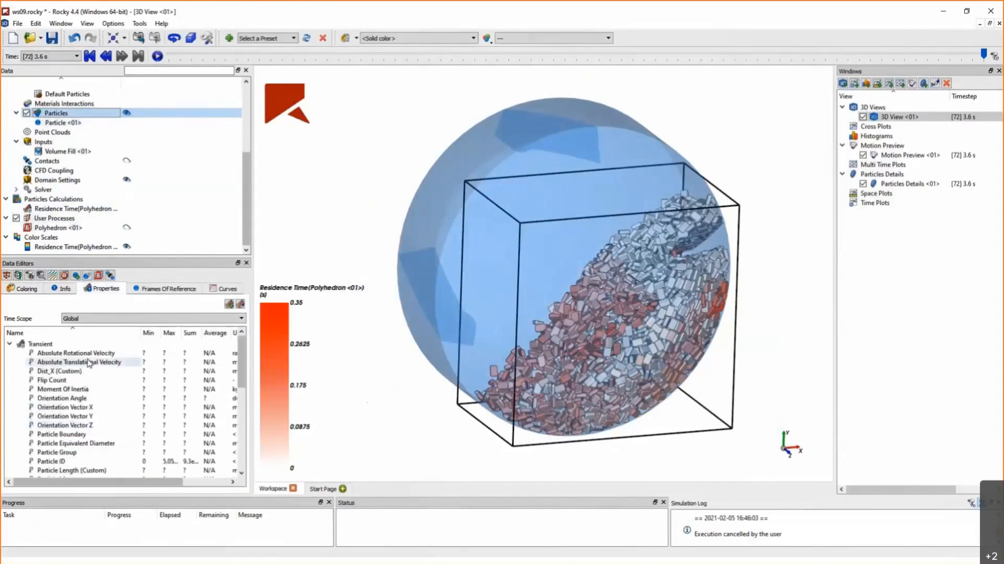
pyautogui.click(89, 362)
pyautogui.rightClick(88, 362)
pyautogui.moveTo(131, 393)
pyautogui.moveTo(272, 394)
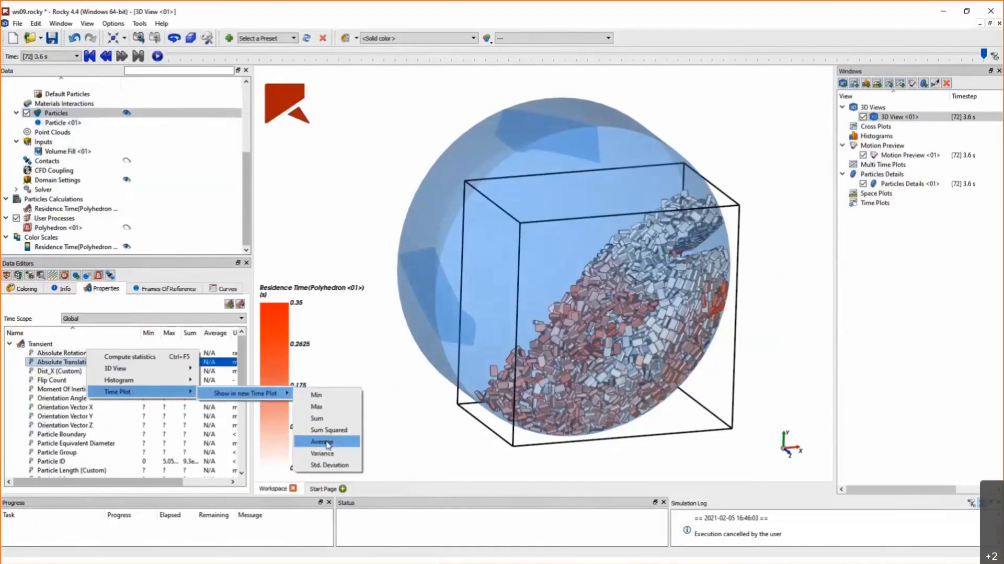
pyautogui.click(318, 418)
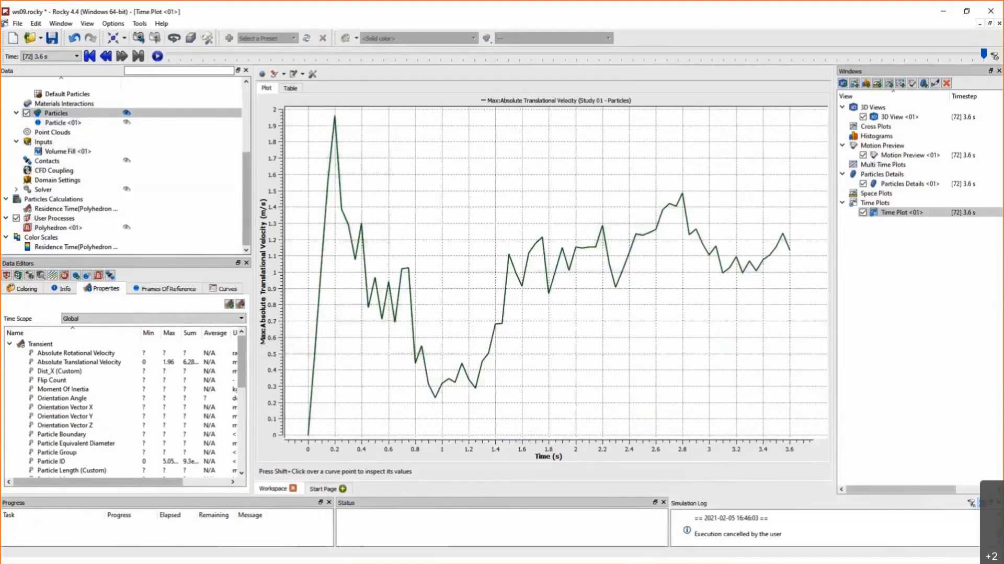
# Return to 3D View <01>, look at the drum along the Z axis and add a Particles Trajectory process to Particles.
pyautogui.doubleClick(887, 118)
pyautogui.moveTo(409, 364); pyautogui.dragTo(399, 363)
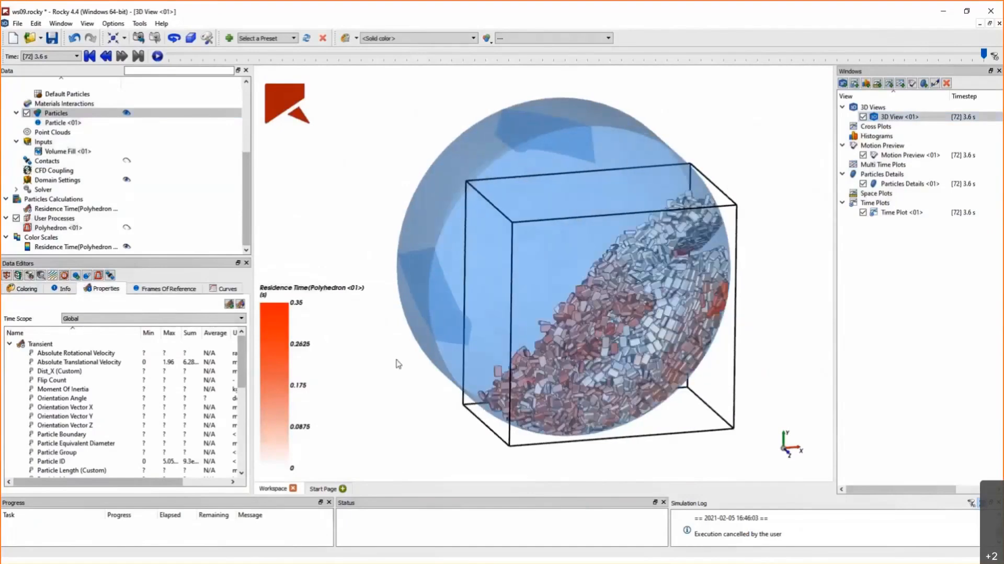
pyautogui.press('z')
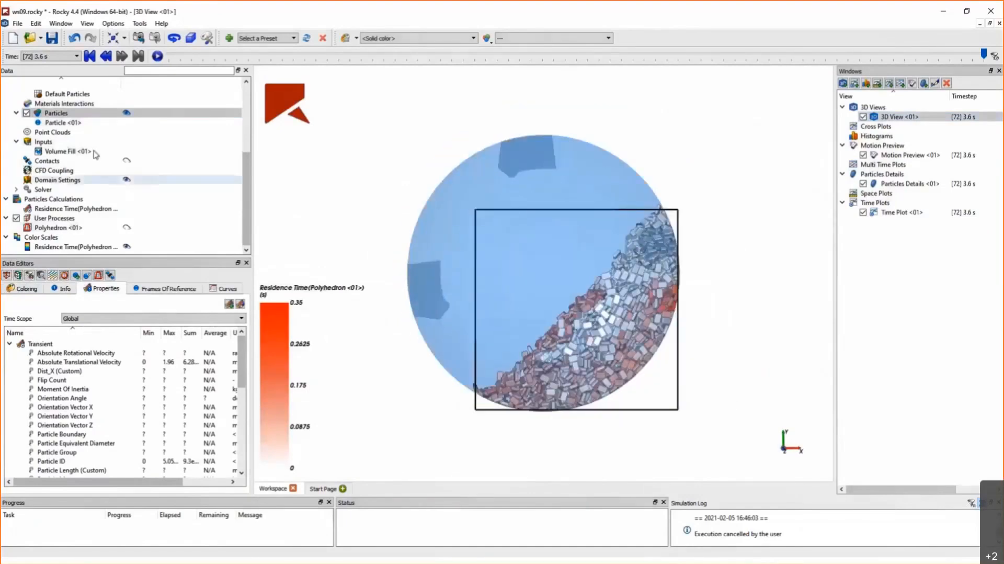
pyautogui.rightClick(58, 113)
pyautogui.moveTo(93, 130)
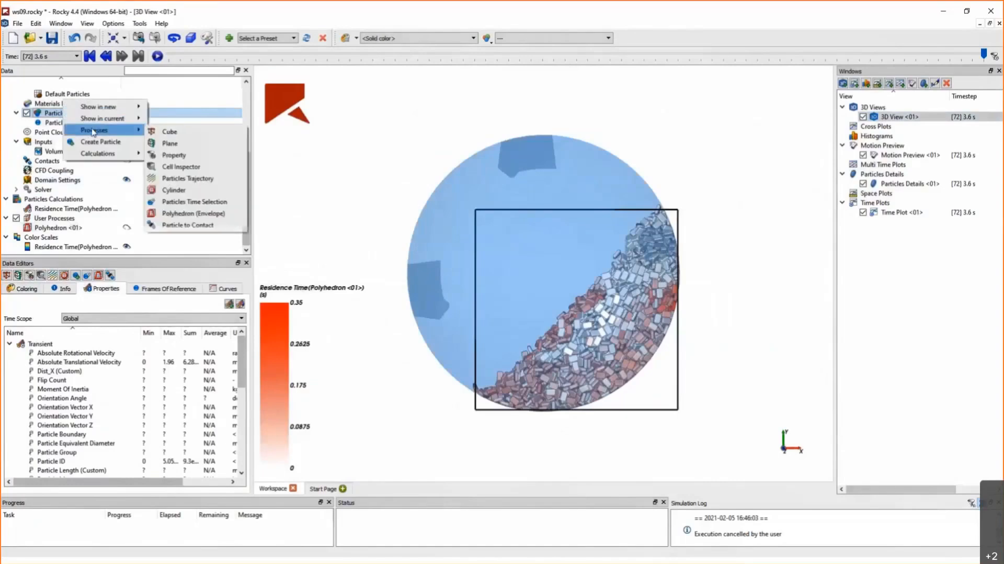
pyautogui.click(187, 179)
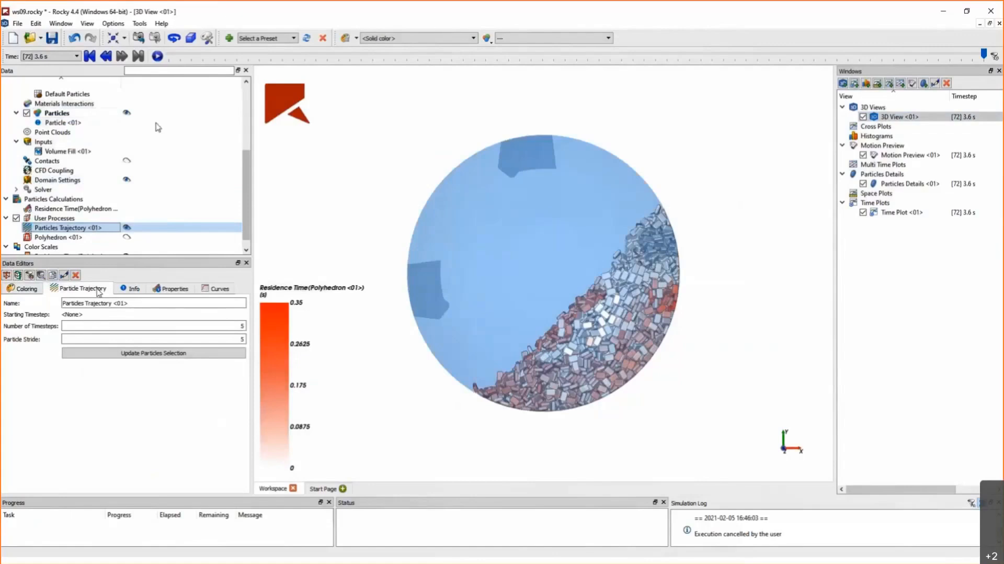
# Move to the 1.5 s timestep, set the trajectory's number of timesteps to 30 and update its particle selection.
pyautogui.click(77, 56)
pyautogui.moveTo(76, 119); pyautogui.dragTo(76, 99)
pyautogui.scroll(3, 54, 111)
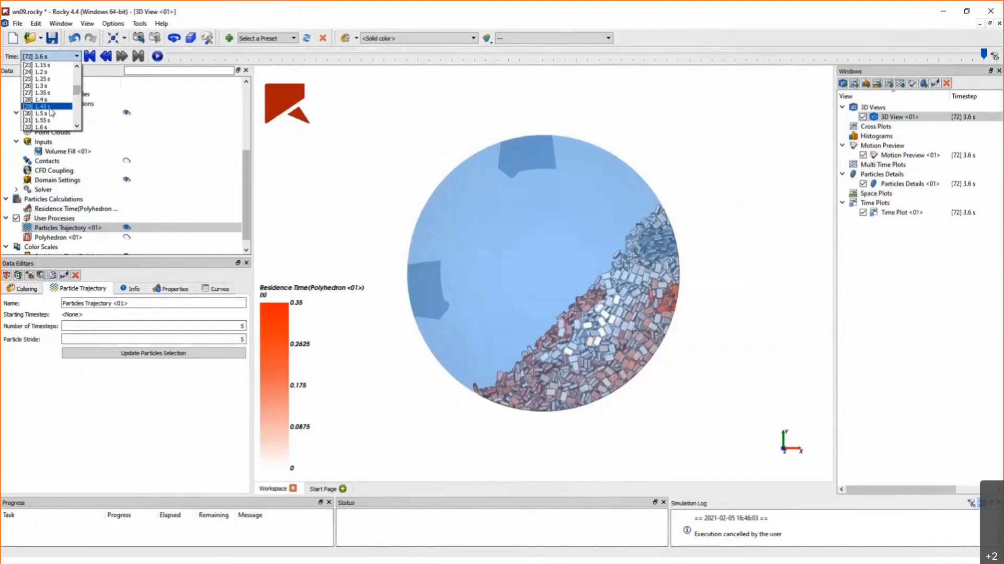
pyautogui.click(51, 113)
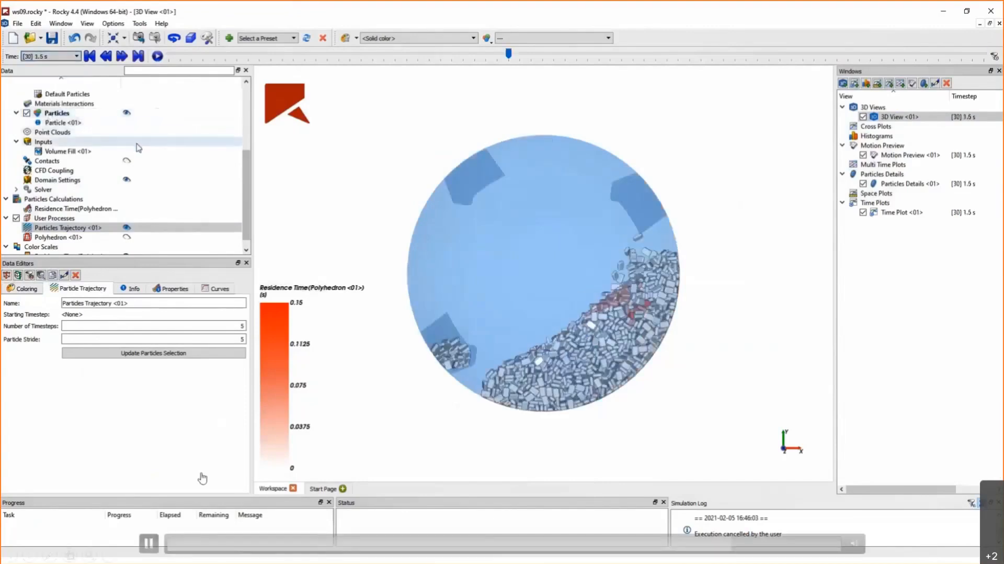
pyautogui.doubleClick(210, 328)
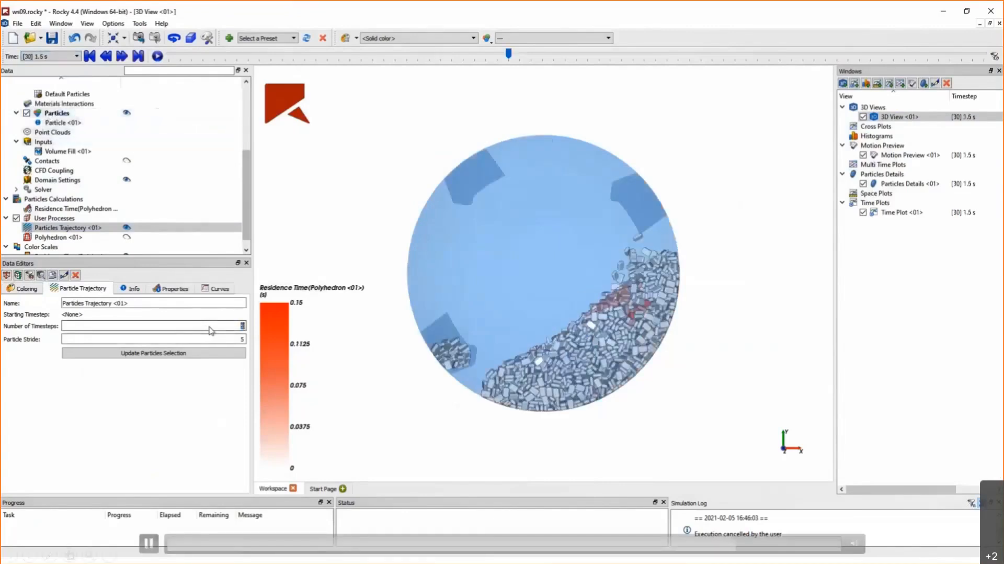
pyautogui.write('30')
pyautogui.press('Tab')
pyautogui.click(196, 356)
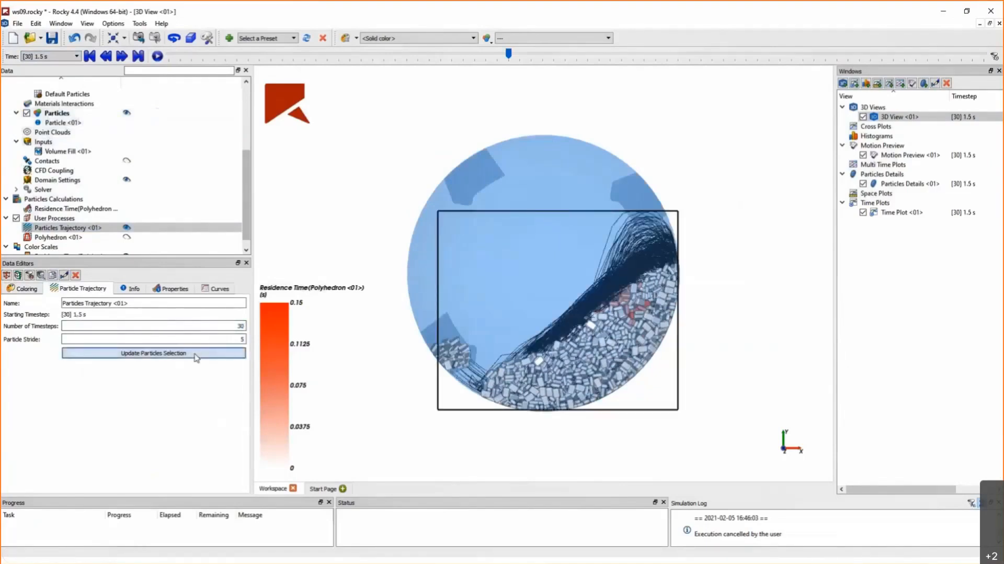
# Hide the particles and color the trajectory edges by Absolute Translational Velocity.
pyautogui.click(126, 112)
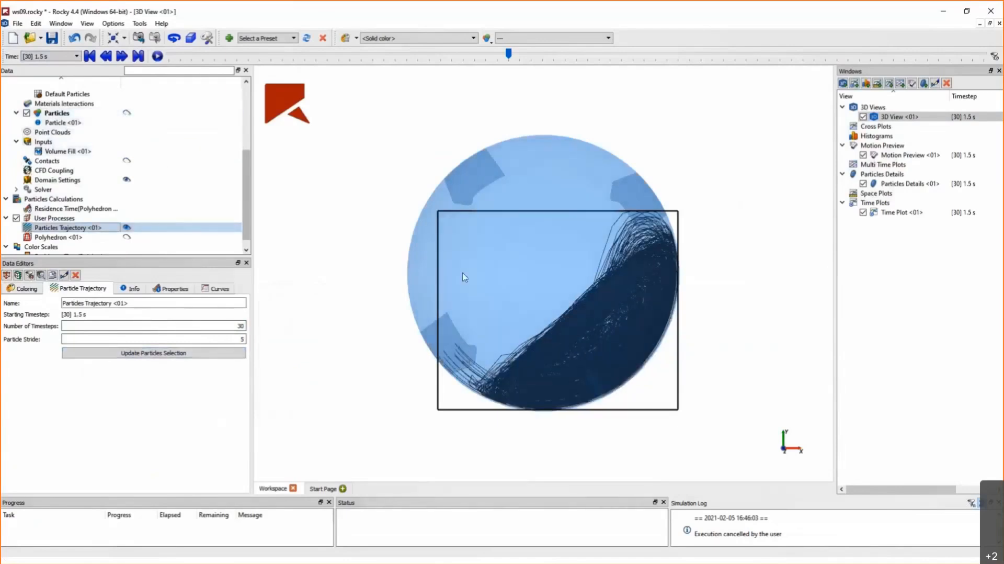
pyautogui.click(38, 291)
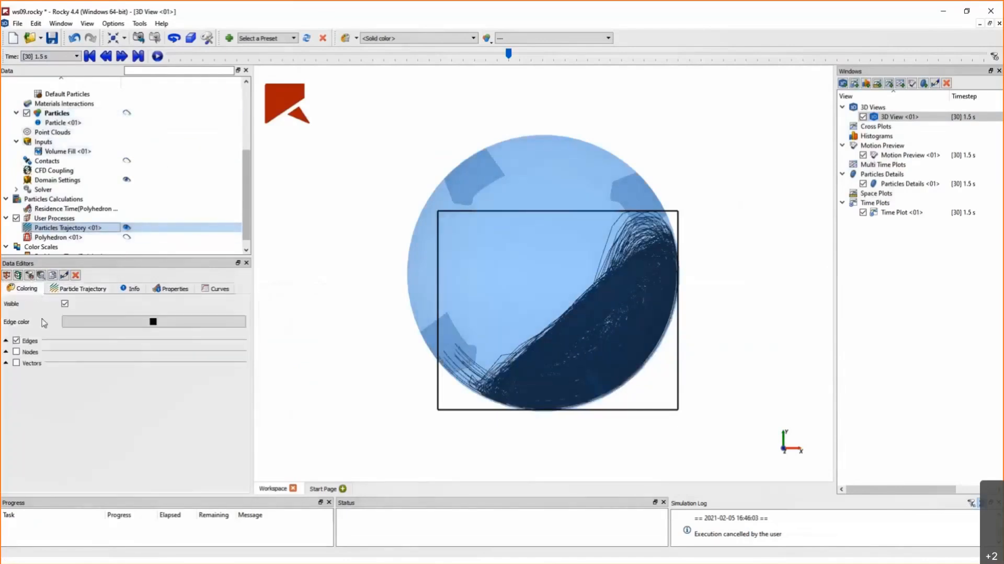
pyautogui.click(126, 354)
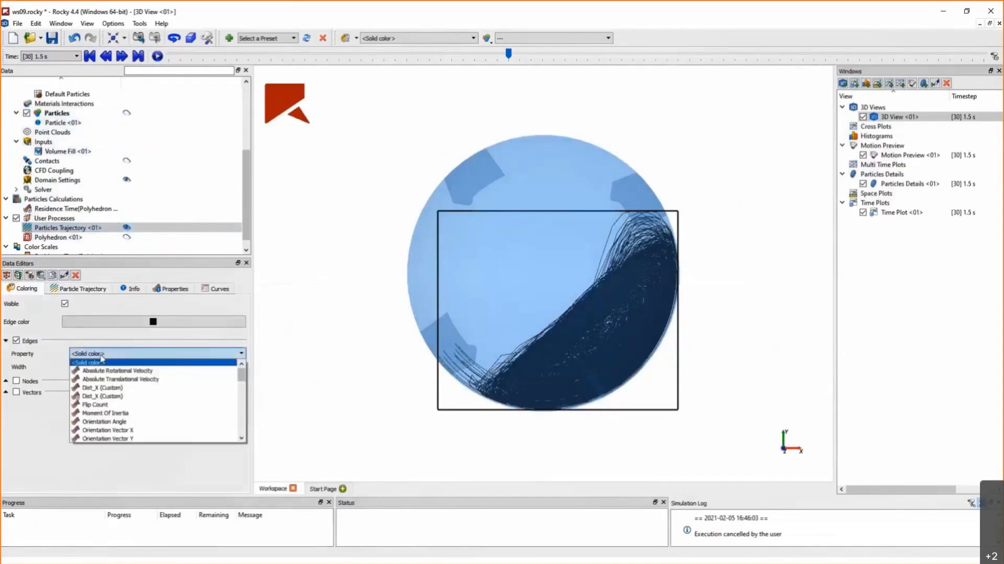
pyautogui.click(117, 379)
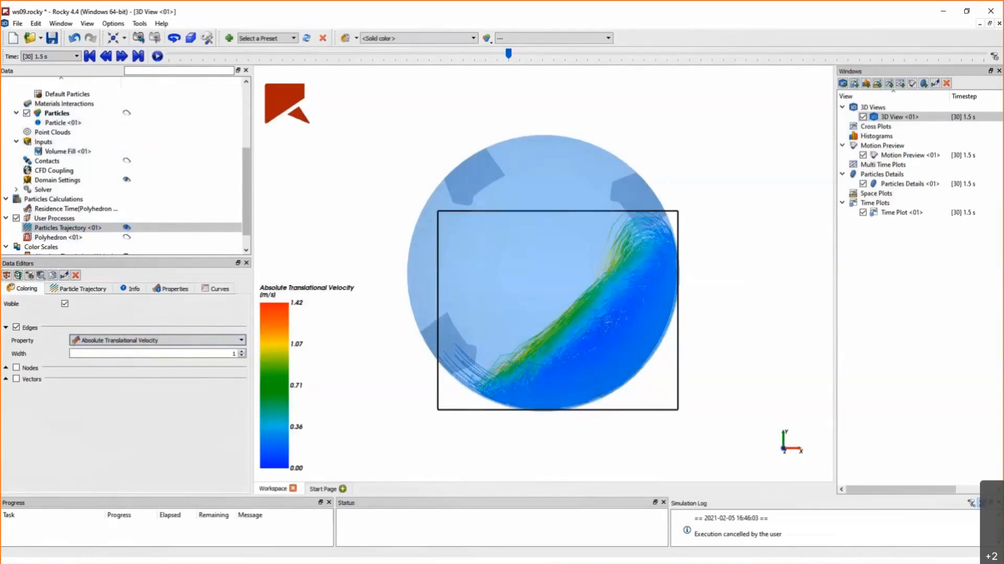
pyautogui.moveTo(386, 237); pyautogui.dragTo(422, 261)
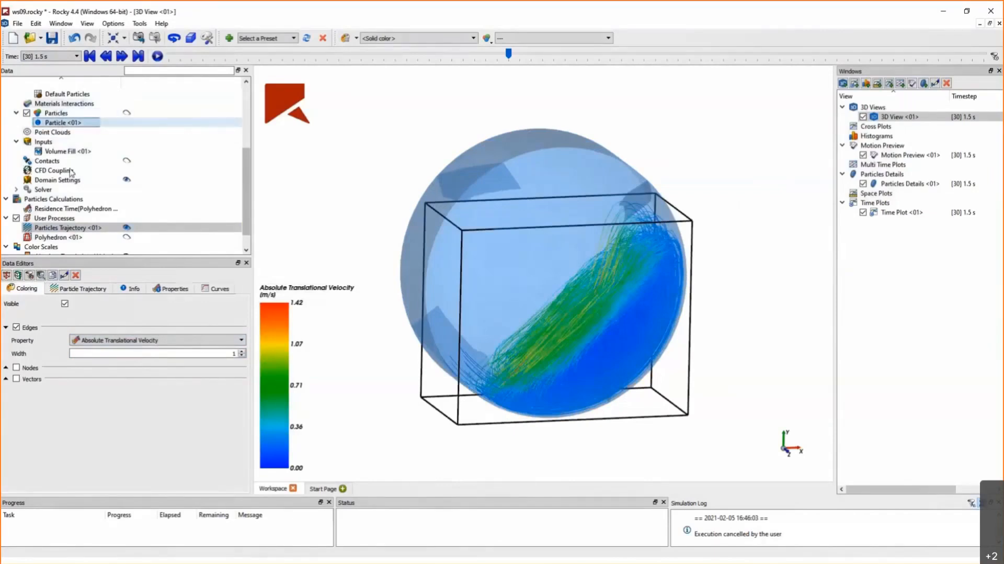
# Add a time statistics property to Particle <01> for the Average of Frequency from 2 s to 3 s.
pyautogui.click(63, 122)
pyautogui.click(66, 288)
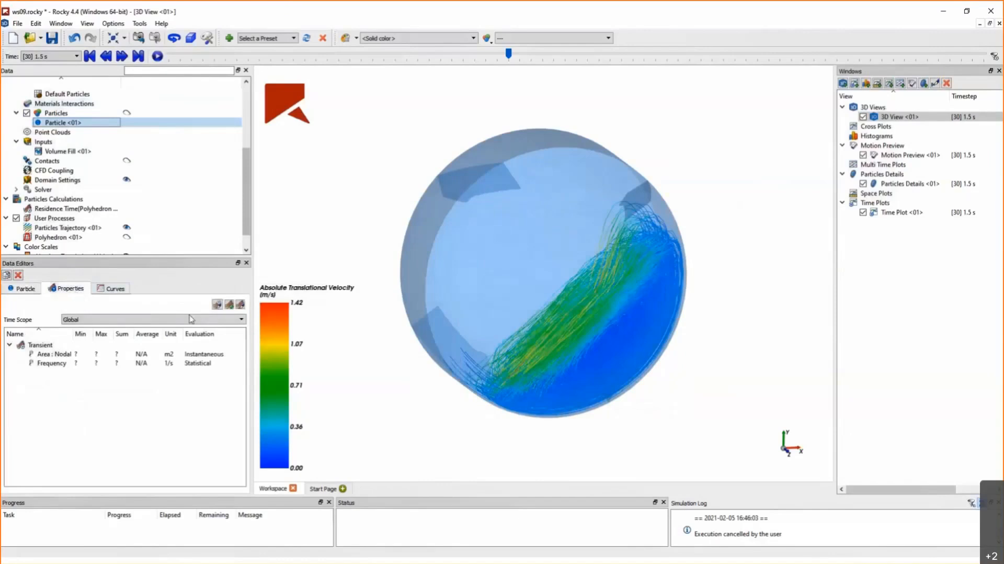
pyautogui.click(215, 305)
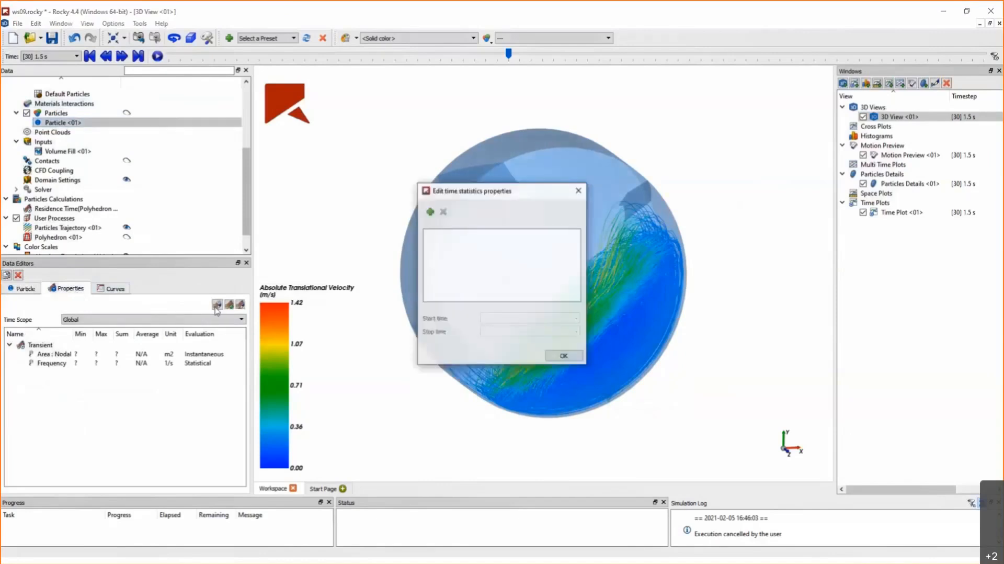
pyautogui.click(429, 211)
pyautogui.doubleClick(532, 159)
pyautogui.write('2')
pyautogui.doubleClick(537, 169)
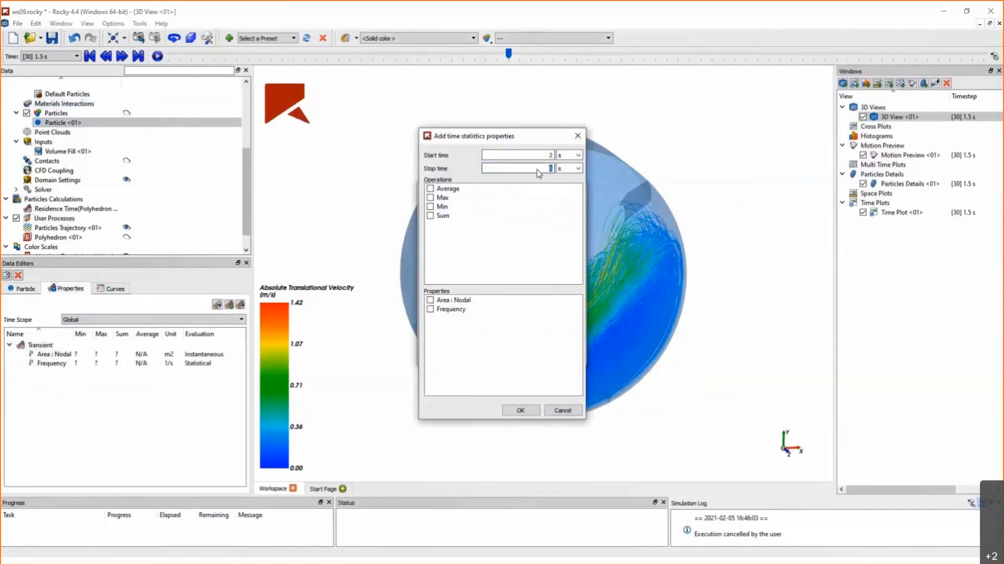
pyautogui.write('3')
pyautogui.click(431, 188)
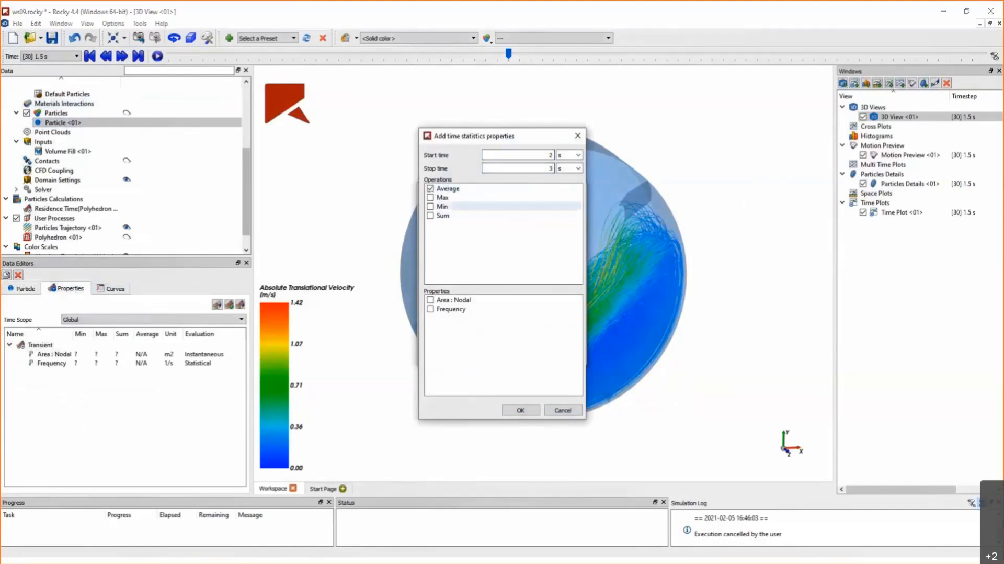
pyautogui.click(430, 309)
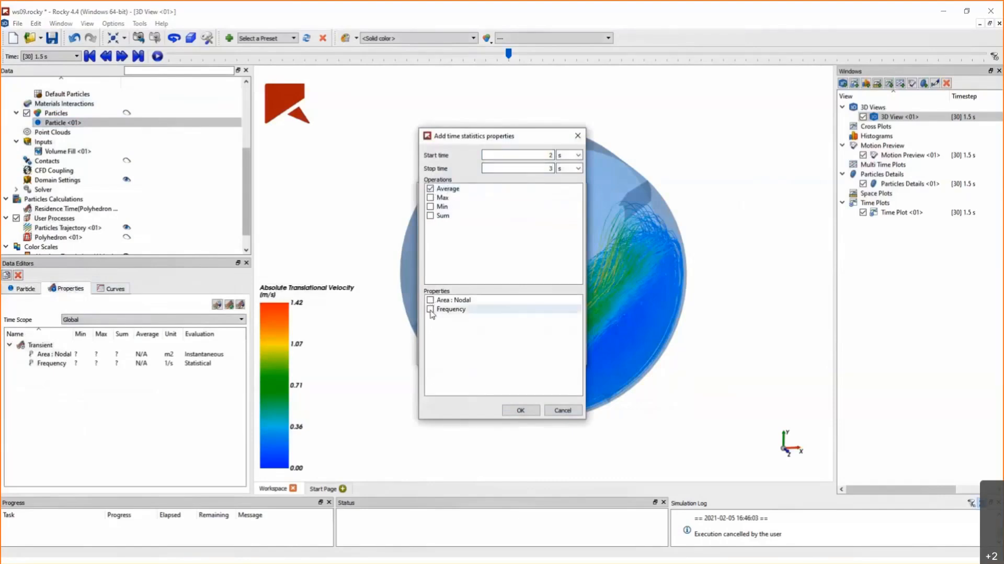
pyautogui.click(527, 414)
pyautogui.click(560, 359)
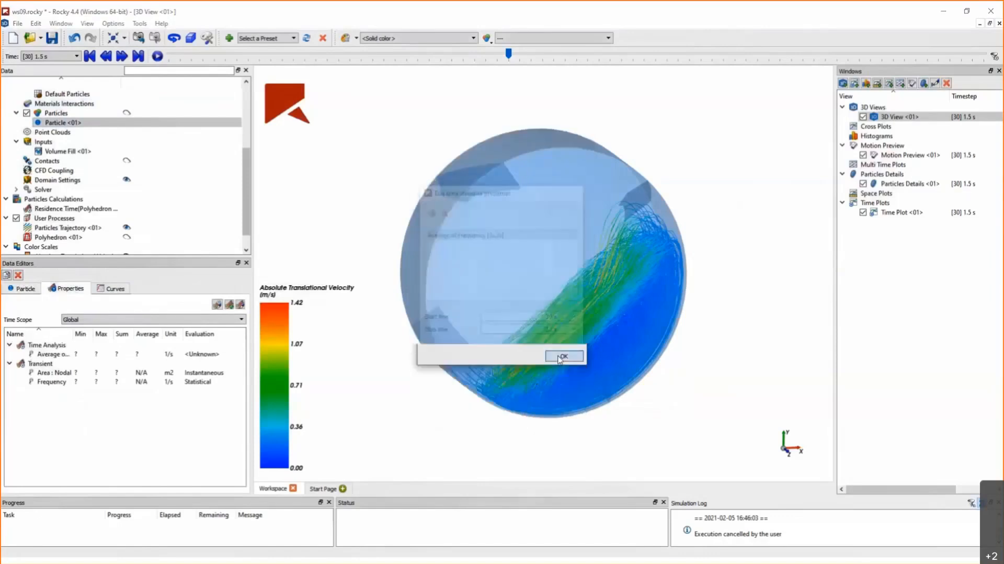
# Show the Average of Frequency property on the tablet in Particles Details <01> and hide the dimension axes around it.
pyautogui.click(895, 185)
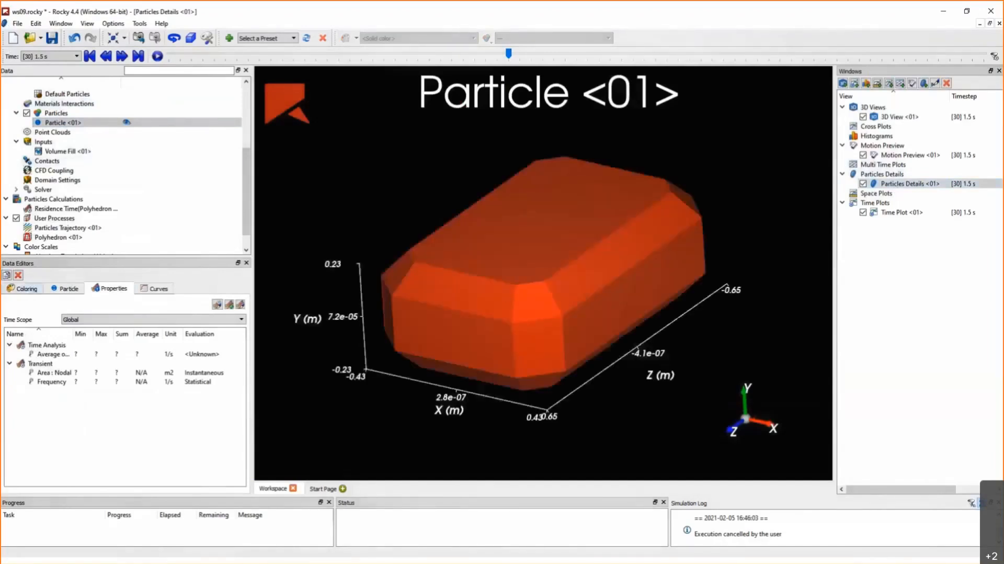
pyautogui.click(52, 353)
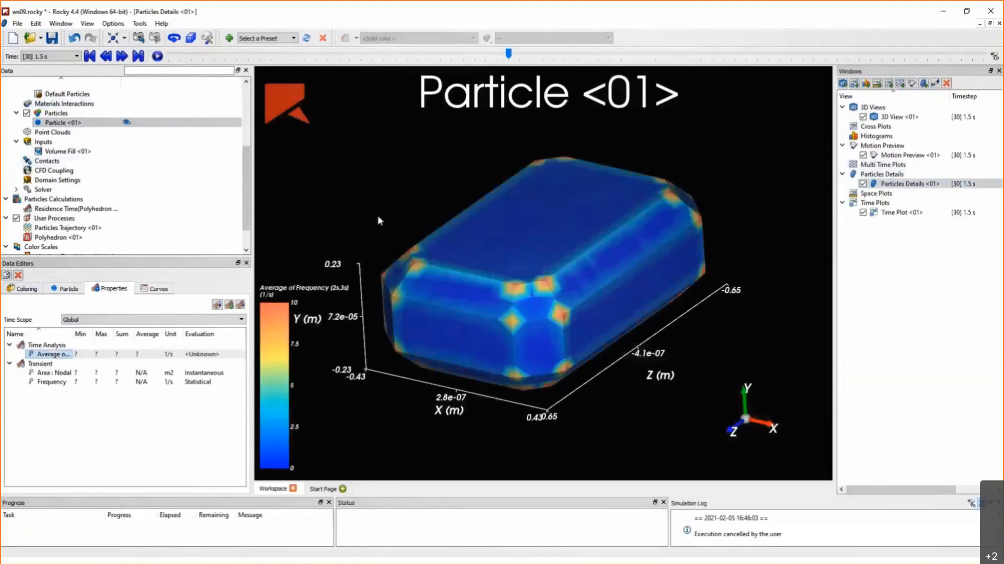
pyautogui.rightClick(358, 199)
pyautogui.click(397, 249)
pyautogui.moveTo(549, 285); pyautogui.dragTo(539, 312)
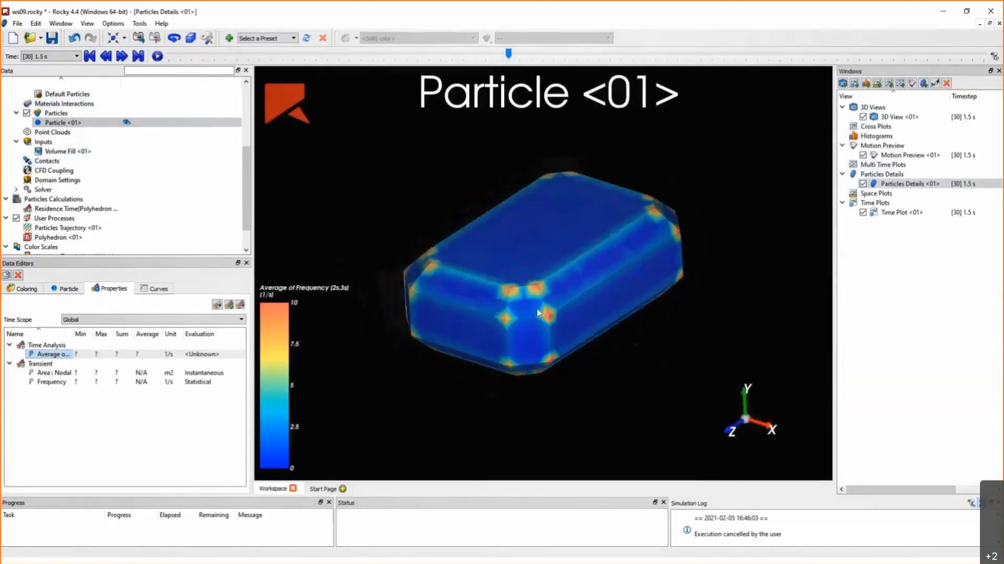